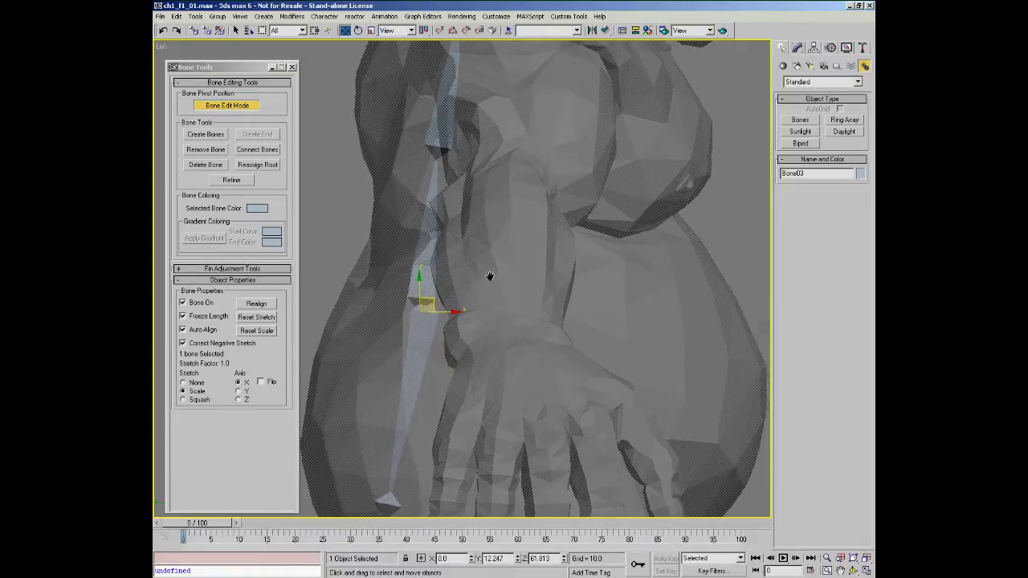
# Step: Switch the viewport to wireframe and adjust the Bone03 joint along the lower back
pyautogui.moveTo(485, 283); pyautogui.dragTo(477, 213, button='middle')
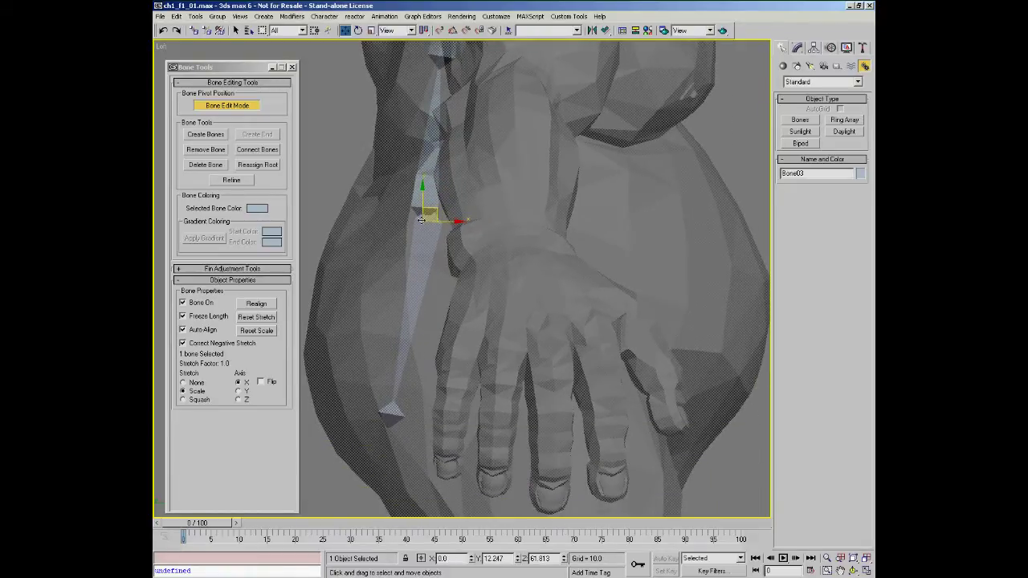
pyautogui.press('F3')
pyautogui.scroll(-3, 496, 229)
pyautogui.moveTo(497, 228); pyautogui.dragTo(483, 243, button='middle')
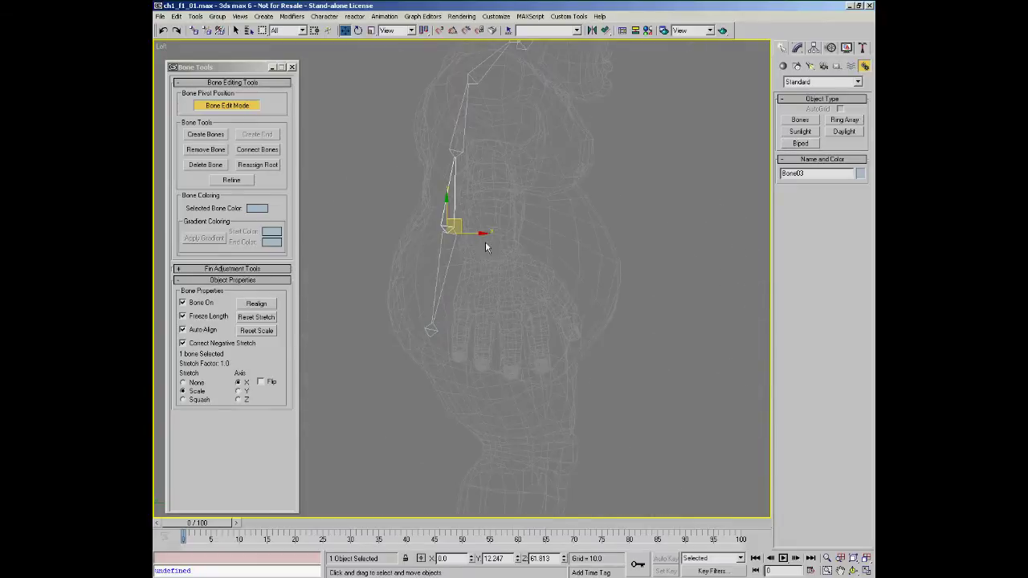
pyautogui.moveTo(459, 221); pyautogui.dragTo(457, 225)
# Step: Reposition the Bone04 joint in the mid back so the spine chain follows the mesh
pyautogui.moveTo(512, 219); pyautogui.dragTo(508, 293, button='middle')
pyautogui.moveTo(456, 225); pyautogui.dragTo(458, 213)
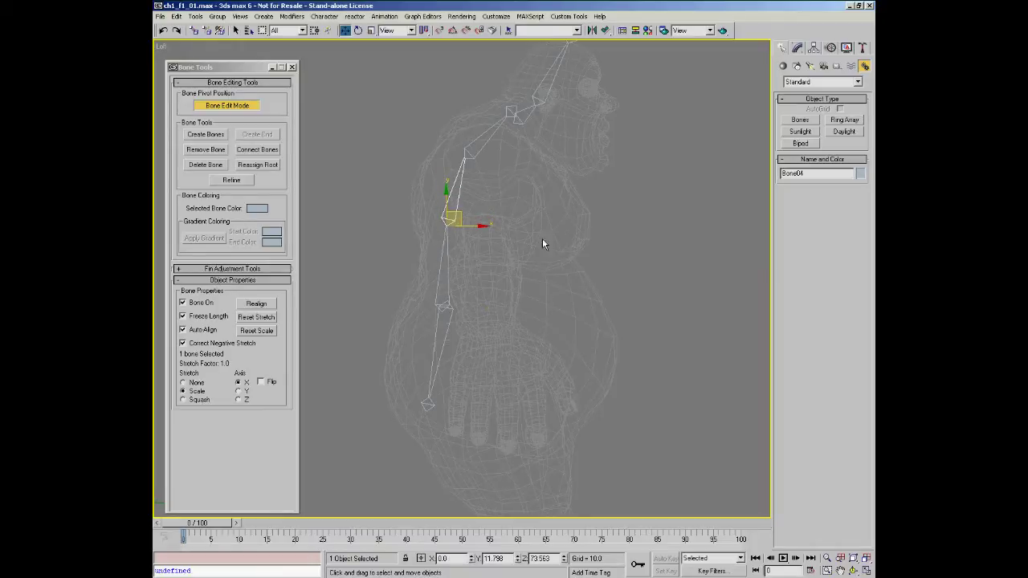
pyautogui.moveTo(455, 216); pyautogui.dragTo(459, 216)
# Step: Refine the Bone04 and Bone05 joints along the curve of the back and adjust Bone06 at the base of the neck
pyautogui.keyDown('alt'); pyautogui.moveTo(530, 186); pyautogui.dragTo(488, 221, button='middle'); pyautogui.keyUp('alt')
pyautogui.click(476, 171)
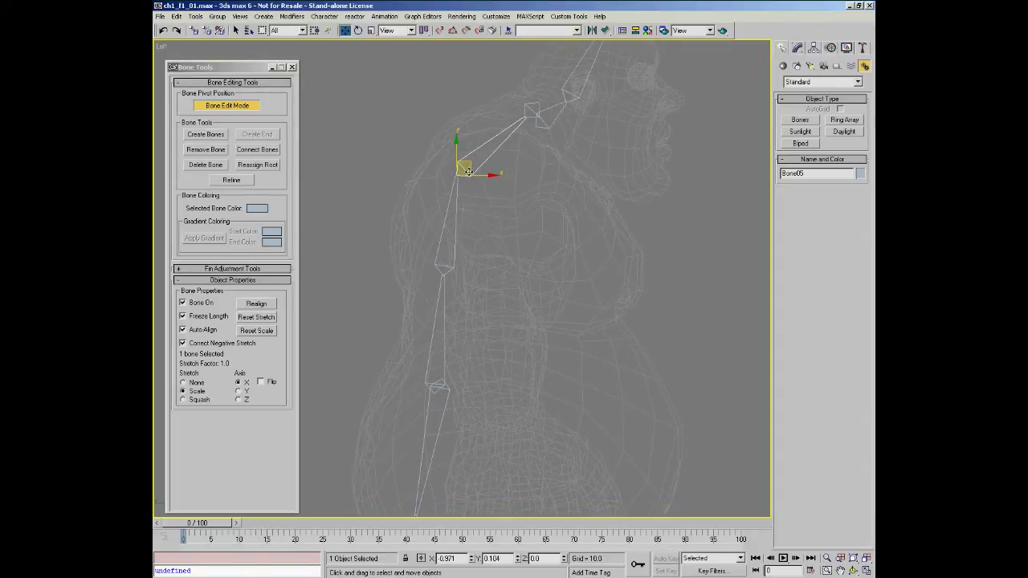
pyautogui.moveTo(447, 259); pyautogui.dragTo(448, 254)
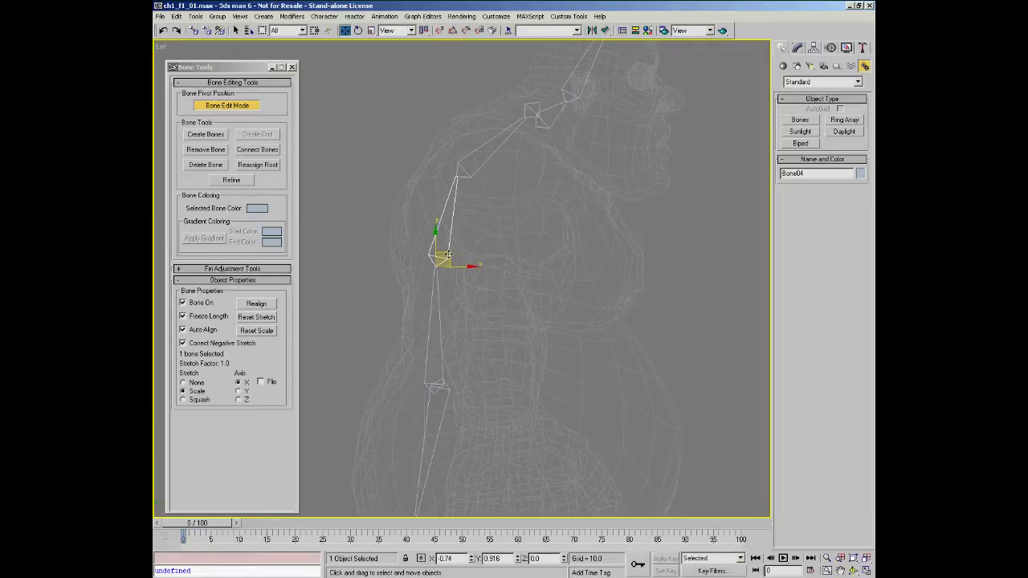
pyautogui.moveTo(447, 254); pyautogui.dragTo(445, 285)
pyautogui.moveTo(477, 184); pyautogui.dragTo(482, 190)
pyautogui.moveTo(533, 112); pyautogui.dragTo(529, 121)
pyautogui.moveTo(531, 148); pyautogui.dragTo(501, 211, button='middle')
pyautogui.scroll(2, 488, 156)
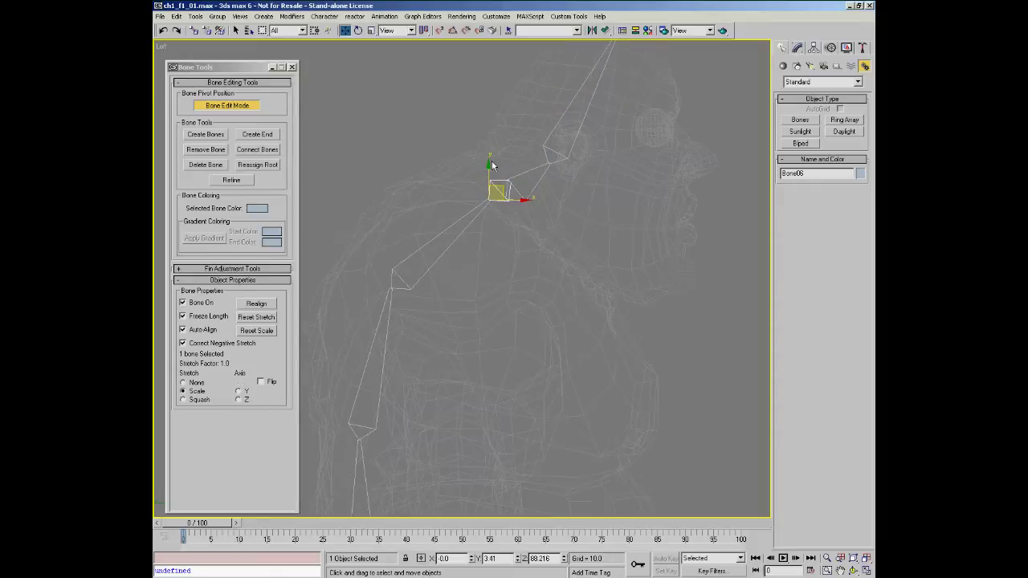
# Step: Align the neck bone Bone07 to Bone06 on X, Y and Z position, matching pivot point to pivot point
pyautogui.click(537, 189)
pyautogui.moveTo(537, 190); pyautogui.dragTo(525, 238, button='middle')
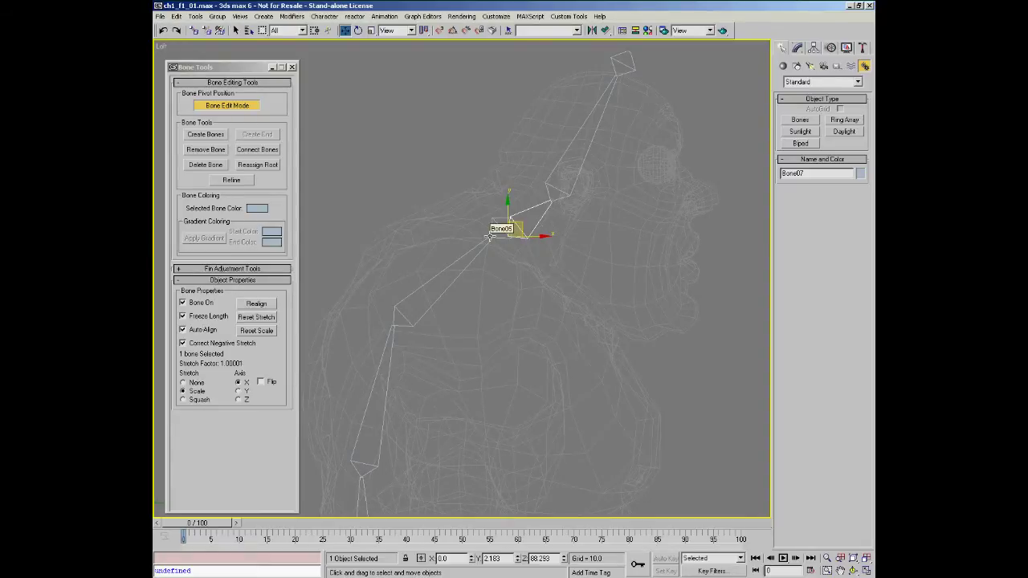
pyautogui.moveTo(514, 161); pyautogui.dragTo(514, 192, button='middle')
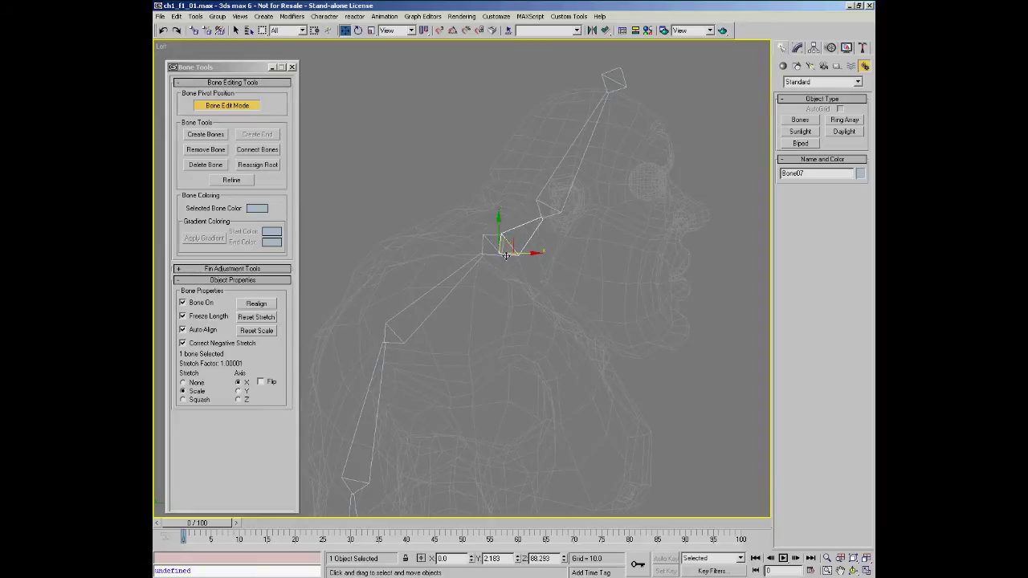
pyautogui.moveTo(503, 241); pyautogui.dragTo(496, 240)
pyautogui.click(606, 30)
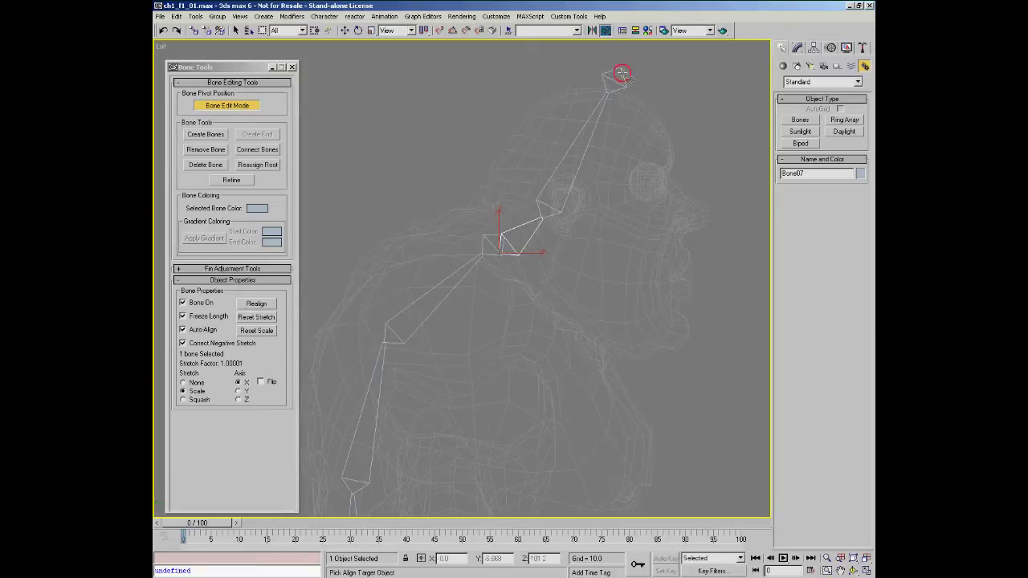
pyautogui.click(488, 238)
pyautogui.click(458, 231)
pyautogui.click(487, 230)
pyautogui.click(527, 231)
pyautogui.click(506, 280)
pyautogui.click(455, 280)
pyautogui.moveTo(509, 197); pyautogui.dragTo(642, 214)
# Step: Test the local orientation axes for the Bone07 alignment, leave them off, and apply the position alignment
pyautogui.click(592, 352)
pyautogui.click(626, 352)
pyautogui.click(668, 352)
pyautogui.click(654, 352)
pyautogui.click(617, 352)
pyautogui.click(580, 352)
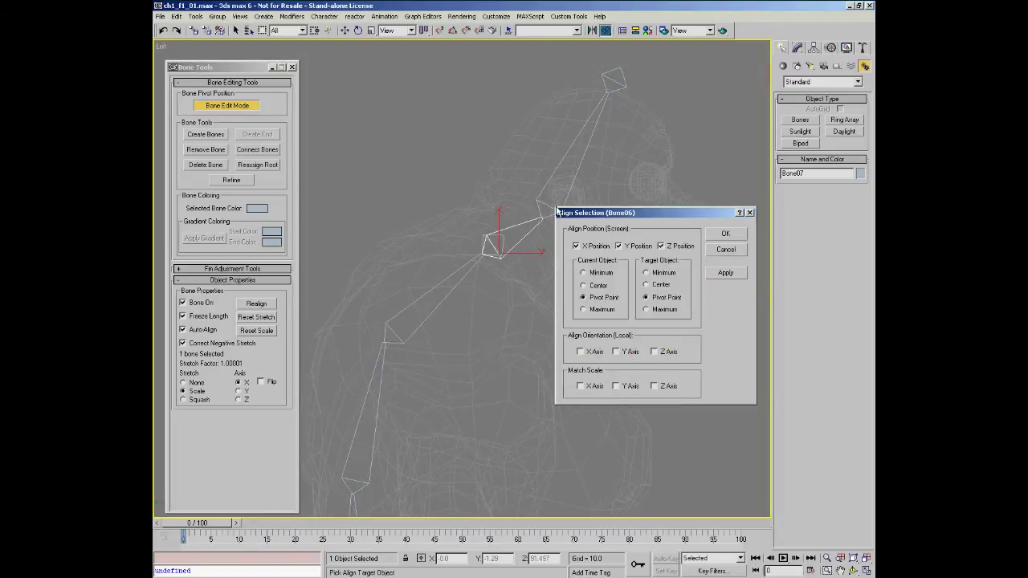
pyautogui.click(598, 352)
pyautogui.click(627, 353)
pyautogui.click(581, 351)
pyautogui.click(616, 352)
pyautogui.click(726, 233)
pyautogui.moveTo(606, 253); pyautogui.dragTo(567, 265, button='middle')
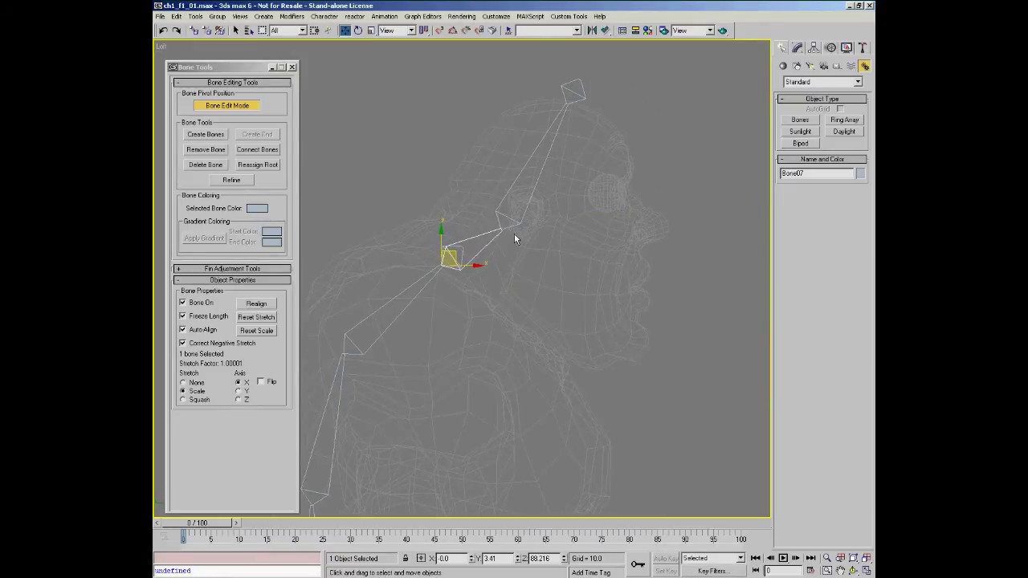
# Step: Move the Bone08 joint back to the base of the skull and adjust the end bone Bone09 above the head
pyautogui.click(515, 234)
pyautogui.moveTo(515, 239); pyautogui.dragTo(530, 238, button='middle')
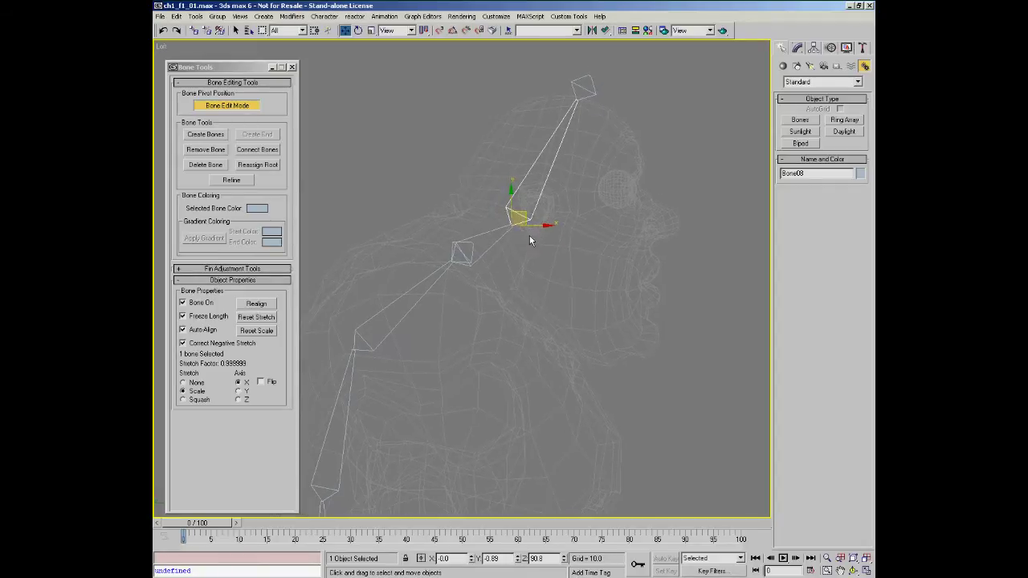
pyautogui.moveTo(523, 214); pyautogui.dragTo(499, 217)
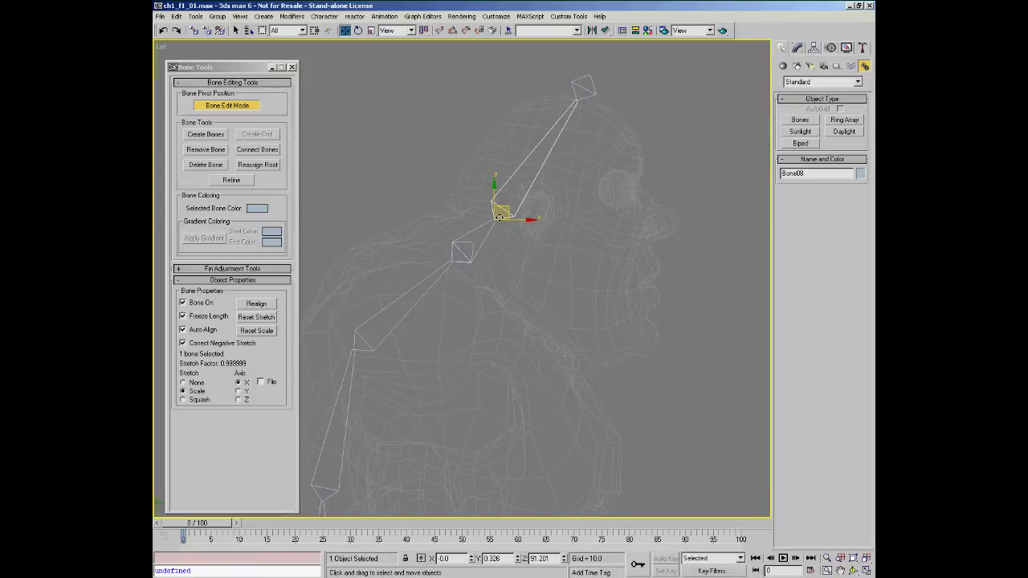
pyautogui.moveTo(523, 208); pyautogui.dragTo(505, 234, button='middle')
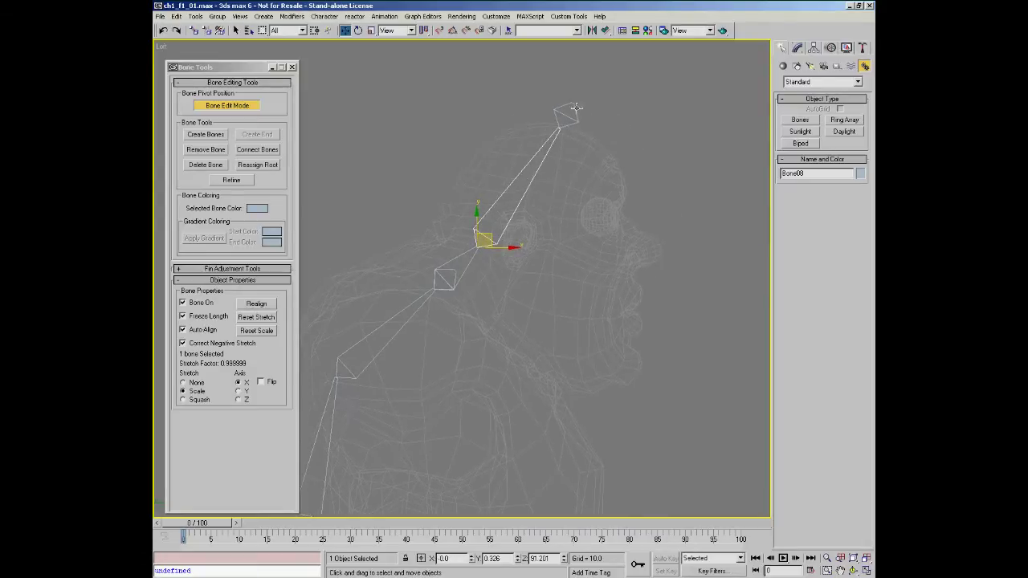
pyautogui.moveTo(568, 118)
pyautogui.mouseDown()
pyautogui.moveTo(613, 145)
pyautogui.moveTo(563, 100)
pyautogui.moveTo(575, 111)
pyautogui.mouseUp()
pyautogui.moveTo(563, 147); pyautogui.dragTo(546, 125, button='middle')
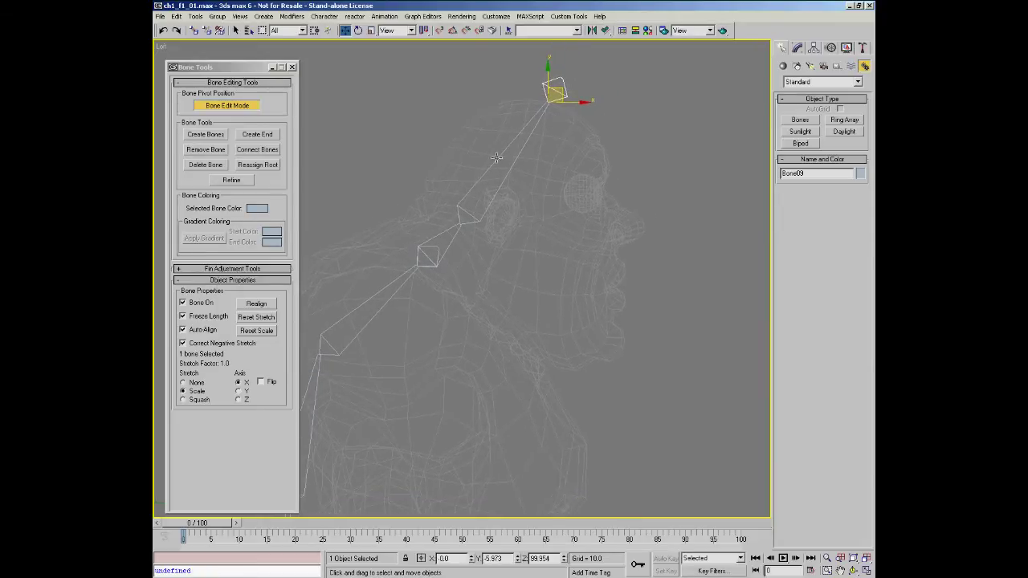
# Step: Try moving Bone08 up behind the head and return it to the base of the skull
pyautogui.click(470, 219)
pyautogui.moveTo(472, 212); pyautogui.dragTo(437, 171)
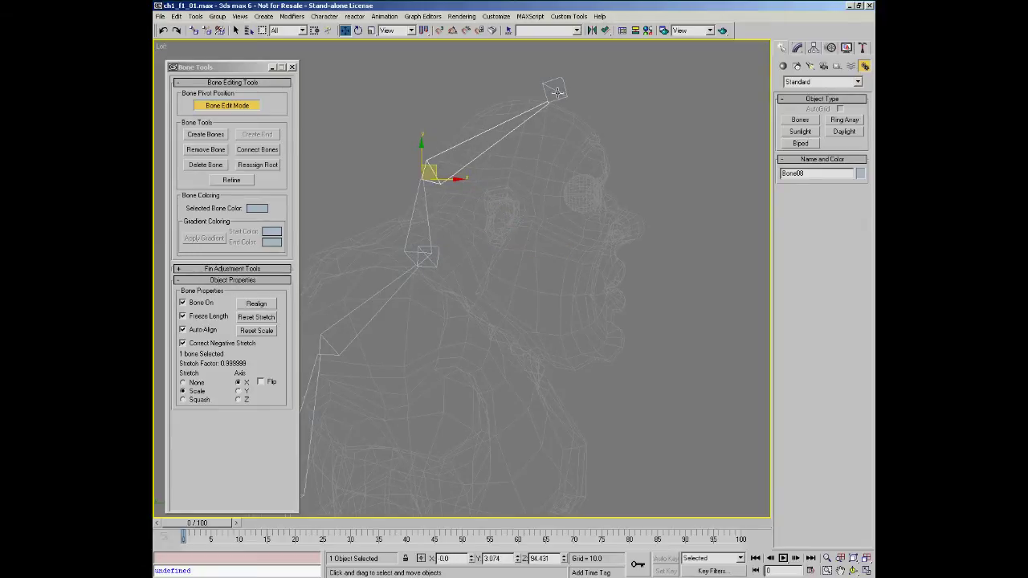
pyautogui.moveTo(434, 166); pyautogui.dragTo(474, 212)
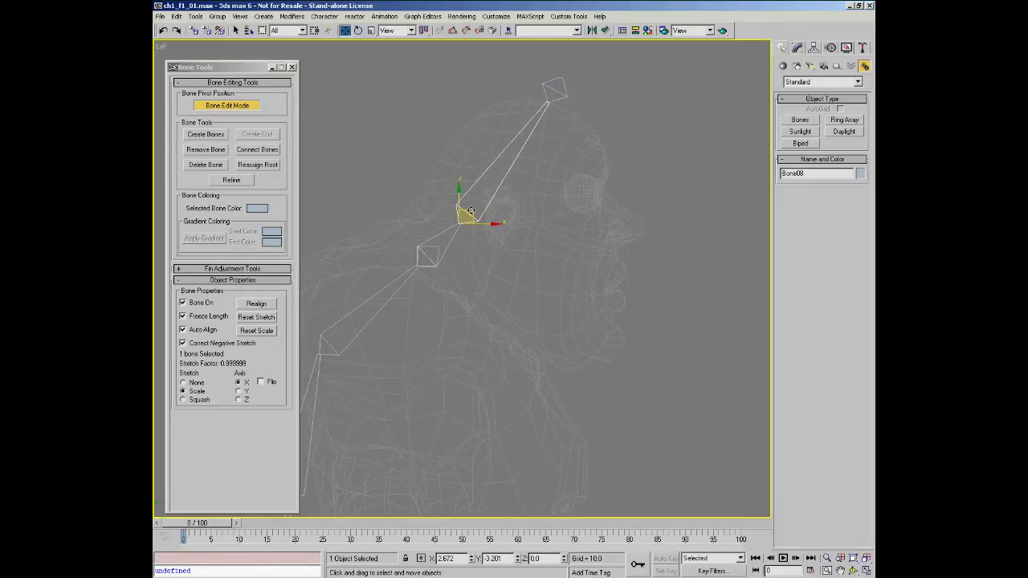
# Step: Align the head's end bone Bone09 to Bone08 in local orientation on the X, Y and Z axes
pyautogui.click(565, 94)
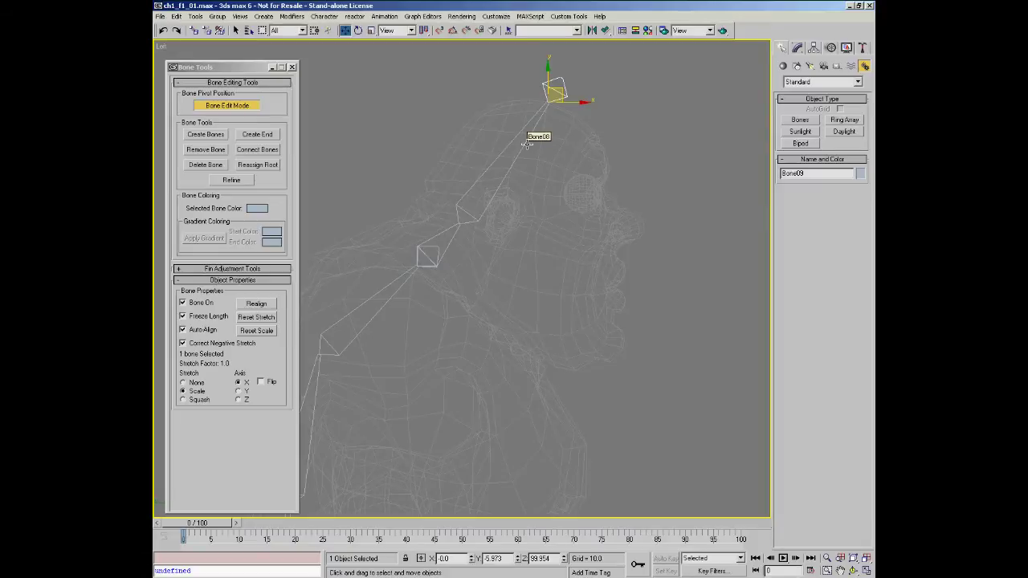
pyautogui.moveTo(531, 148); pyautogui.dragTo(536, 175, button='middle')
pyautogui.click(605, 30)
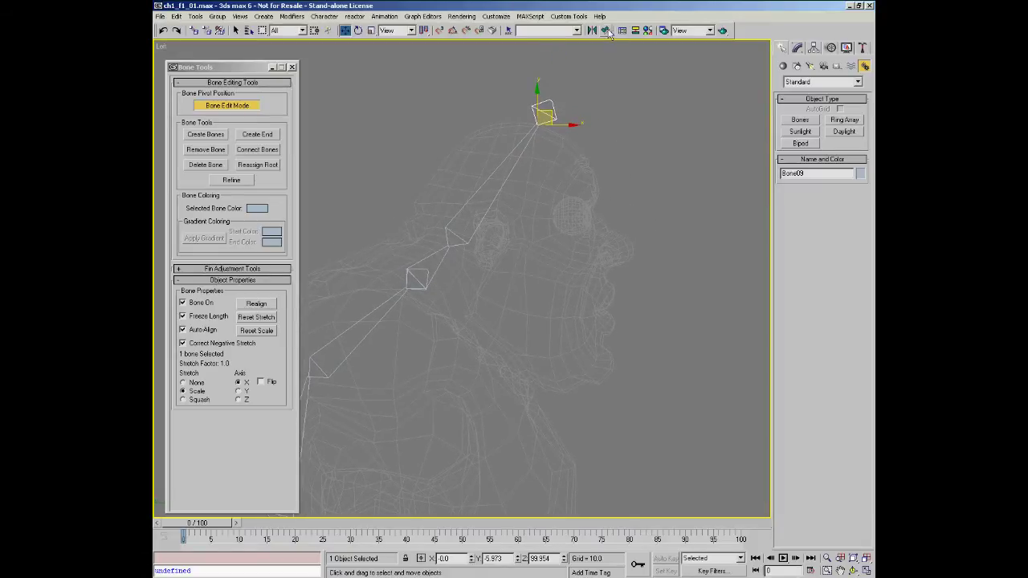
pyautogui.click(521, 158)
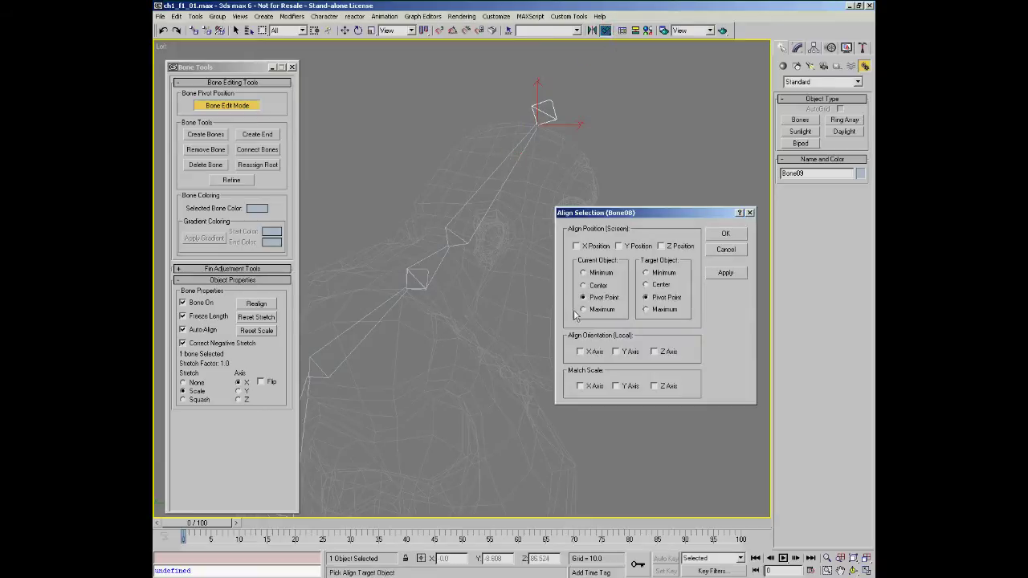
pyautogui.click(587, 351)
pyautogui.click(625, 352)
pyautogui.click(668, 354)
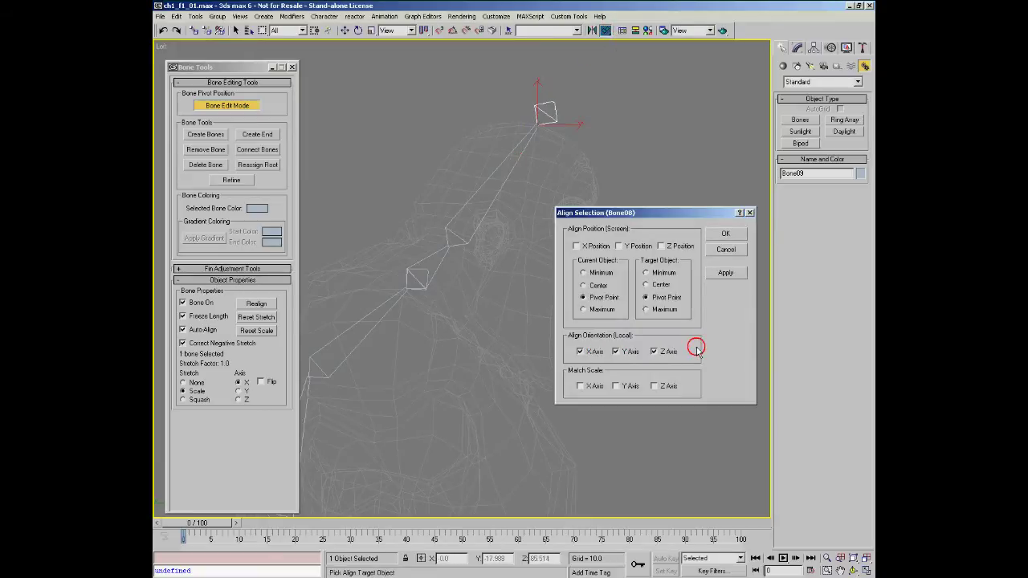
pyautogui.click(726, 233)
# Step: Delete the end bone Bone06, create a new end on Bone05, and leave bone edit mode
pyautogui.moveTo(541, 248); pyautogui.dragTo(606, 184, button='middle')
pyautogui.click(490, 204)
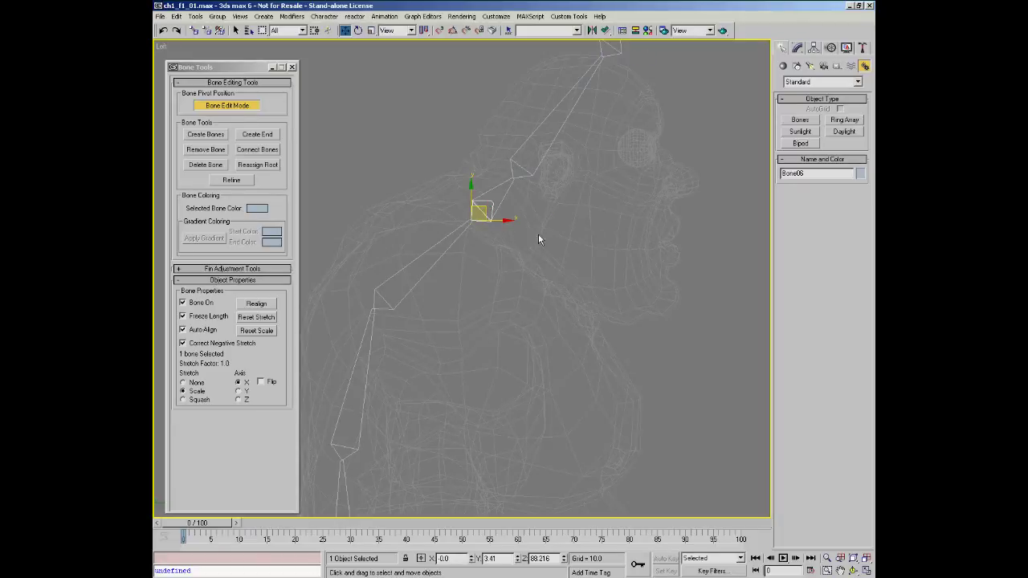
pyautogui.click(471, 263)
pyautogui.click(418, 273)
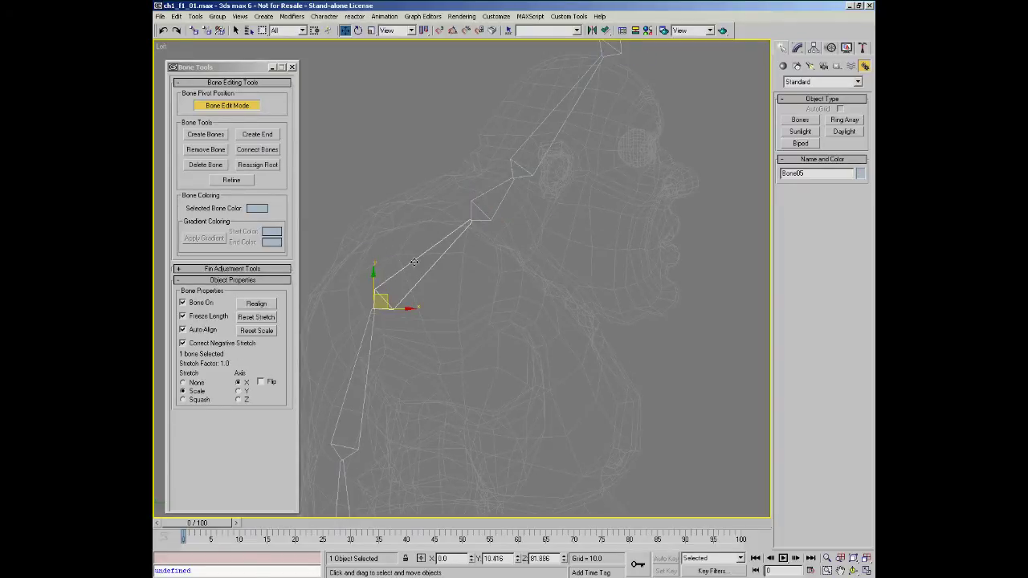
pyautogui.click(256, 137)
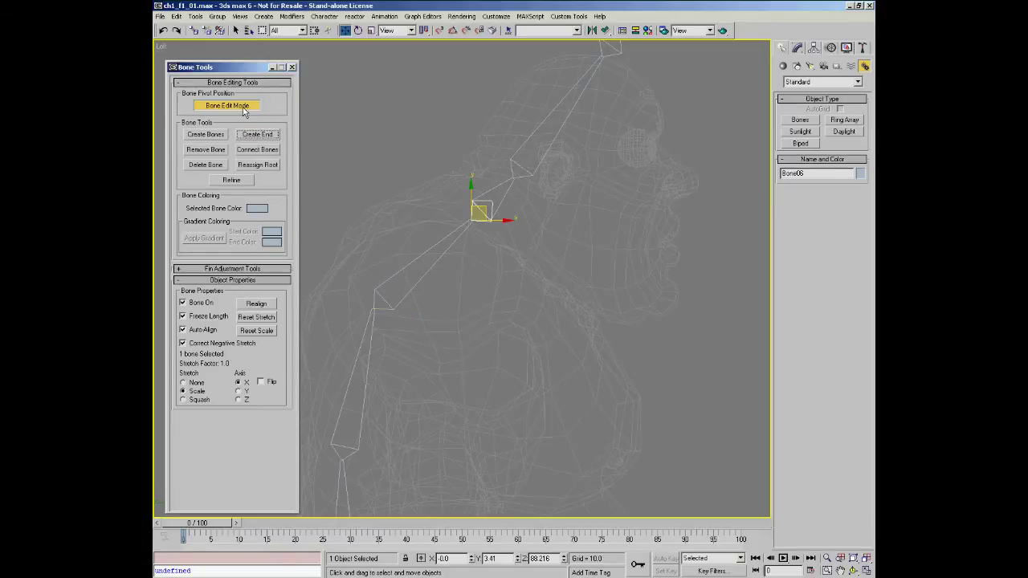
pyautogui.click(243, 107)
# Step: Align the pelvis bone Bone01 to Bone03 on X, Y and Z position using their pivot points
pyautogui.keyDown('alt'); pyautogui.moveTo(495, 221); pyautogui.dragTo(475, 241, button='middle'); pyautogui.keyUp('alt')
pyautogui.click(469, 266)
pyautogui.scroll(3, 508, 246)
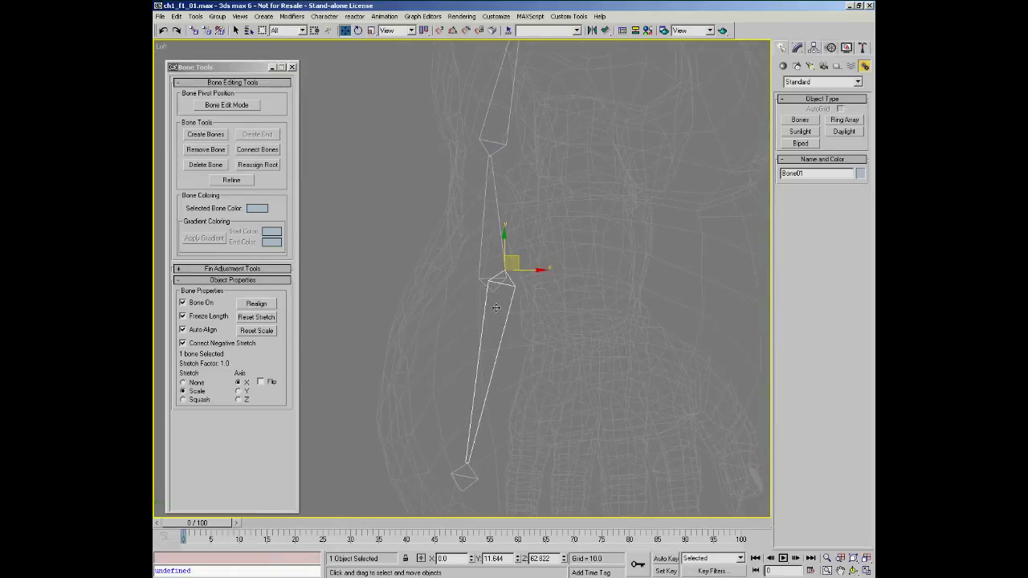
pyautogui.moveTo(477, 273); pyautogui.dragTo(469, 238, button='middle')
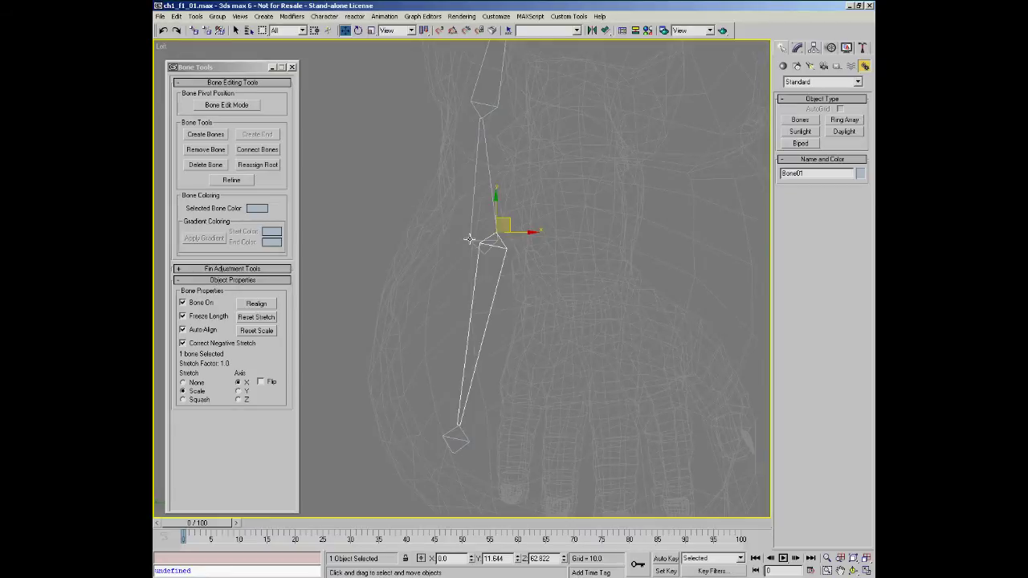
pyautogui.moveTo(528, 188); pyautogui.dragTo(522, 204, button='middle')
pyautogui.click(609, 48)
pyautogui.click(606, 30)
pyautogui.click(519, 322)
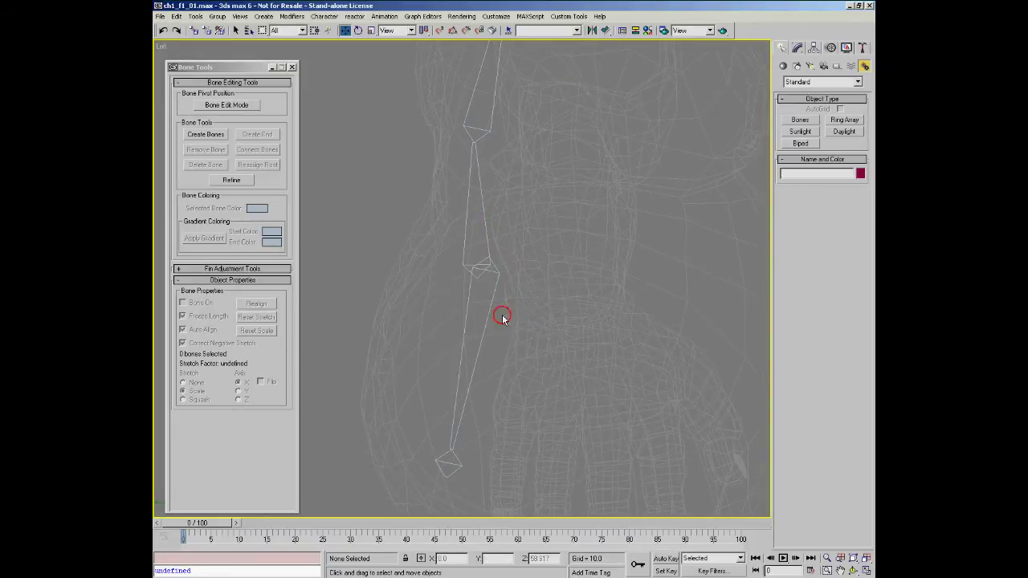
pyautogui.click(498, 314)
pyautogui.click(606, 30)
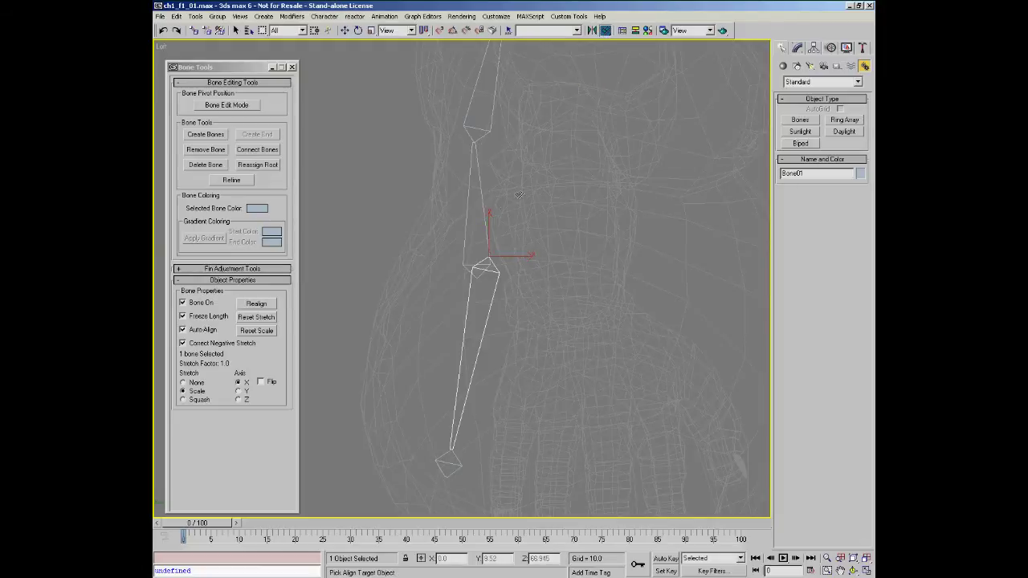
pyautogui.click(485, 217)
pyautogui.click(595, 246)
pyautogui.click(617, 246)
pyautogui.click(674, 246)
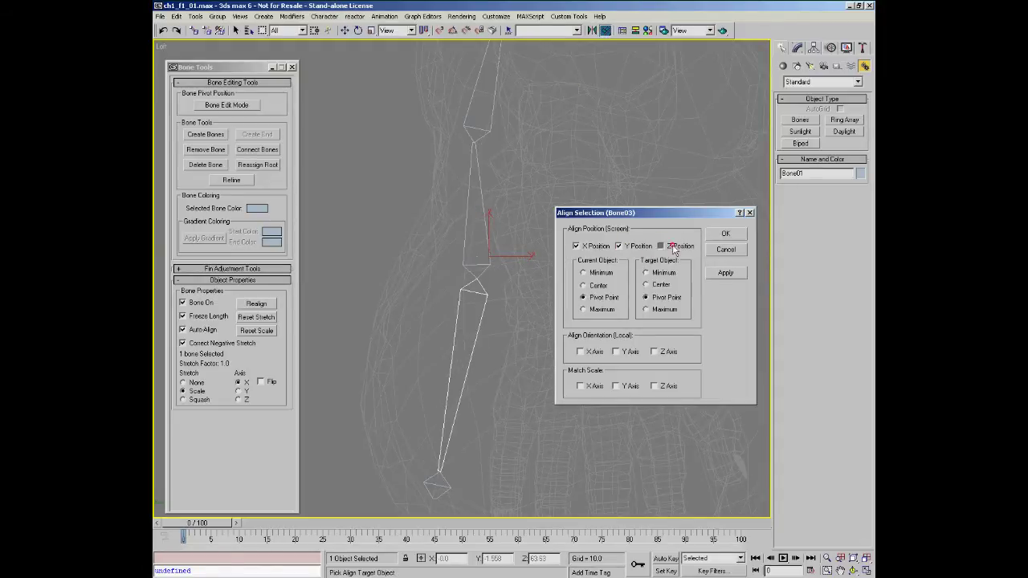
pyautogui.click(725, 234)
# Step: In bone edit mode, reposition the end joint Bone02 at the bottom of the pelvis bone, and leave the mode
pyautogui.moveTo(558, 315); pyautogui.dragTo(526, 165, button='middle')
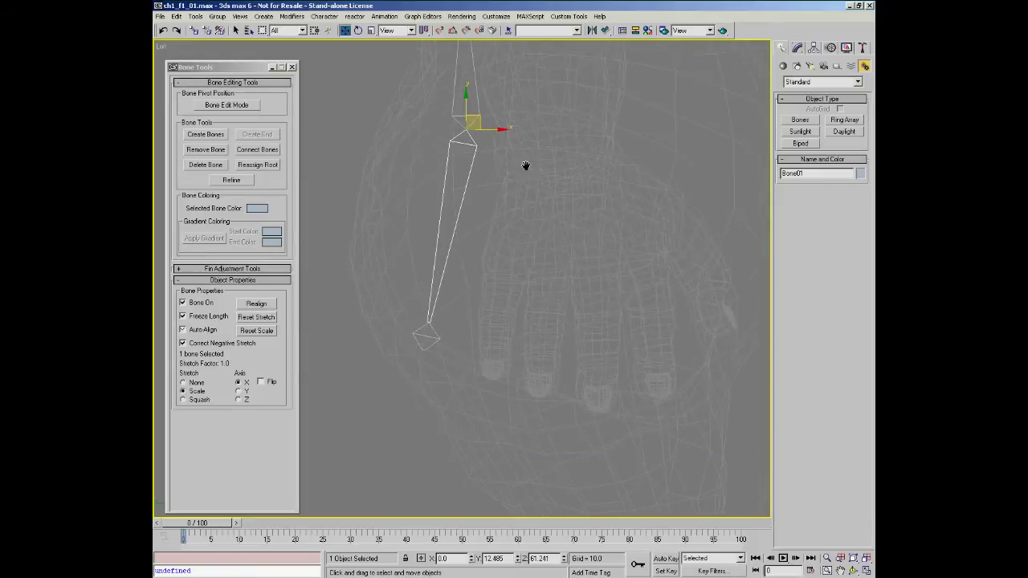
pyautogui.click(224, 106)
pyautogui.click(424, 337)
pyautogui.moveTo(498, 240); pyautogui.dragTo(437, 345, button='middle')
pyautogui.moveTo(421, 347)
pyautogui.mouseDown()
pyautogui.moveTo(431, 351)
pyautogui.moveTo(416, 340)
pyautogui.moveTo(428, 359)
pyautogui.mouseUp()
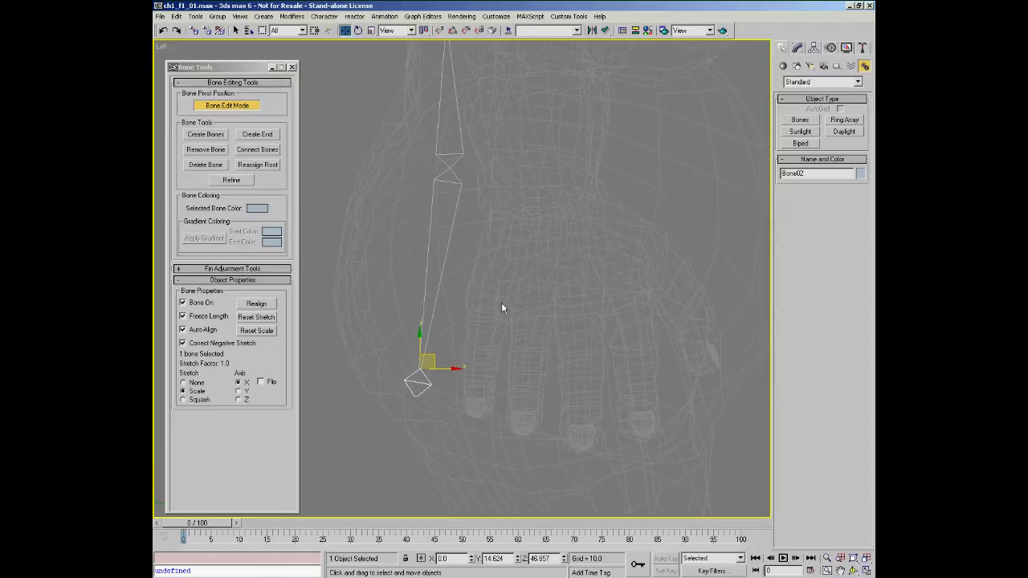
pyautogui.scroll(-4, 500, 312)
pyautogui.moveTo(489, 262); pyautogui.dragTo(456, 360, button='middle')
pyautogui.moveTo(442, 368); pyautogui.dragTo(441, 367)
pyautogui.click(256, 105)
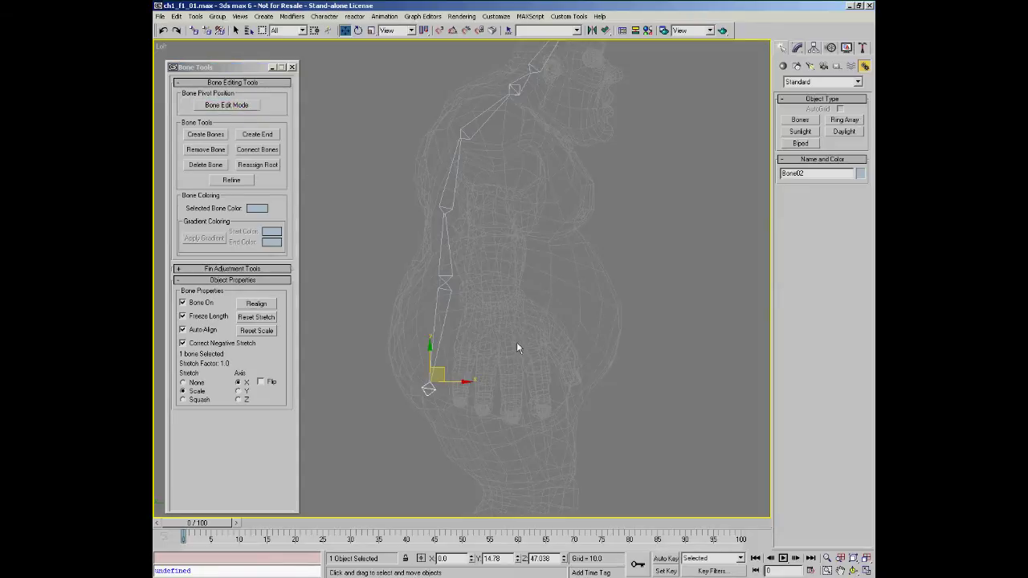
# Step: Delete the end bone Bone02 and create a new end on the pelvis bone Bone01
pyautogui.moveTo(432, 402); pyautogui.dragTo(452, 376, button='middle')
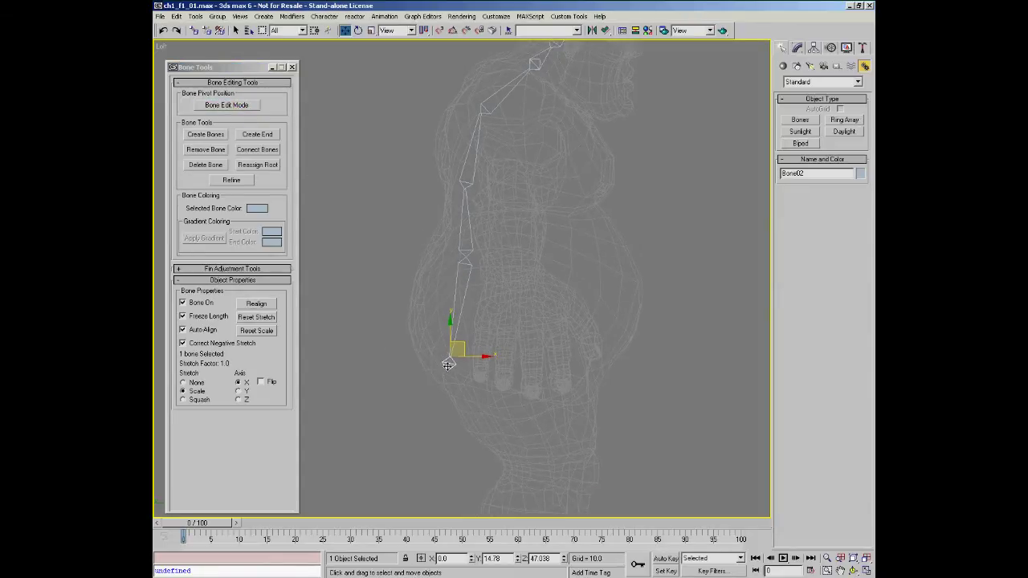
pyautogui.click(433, 339)
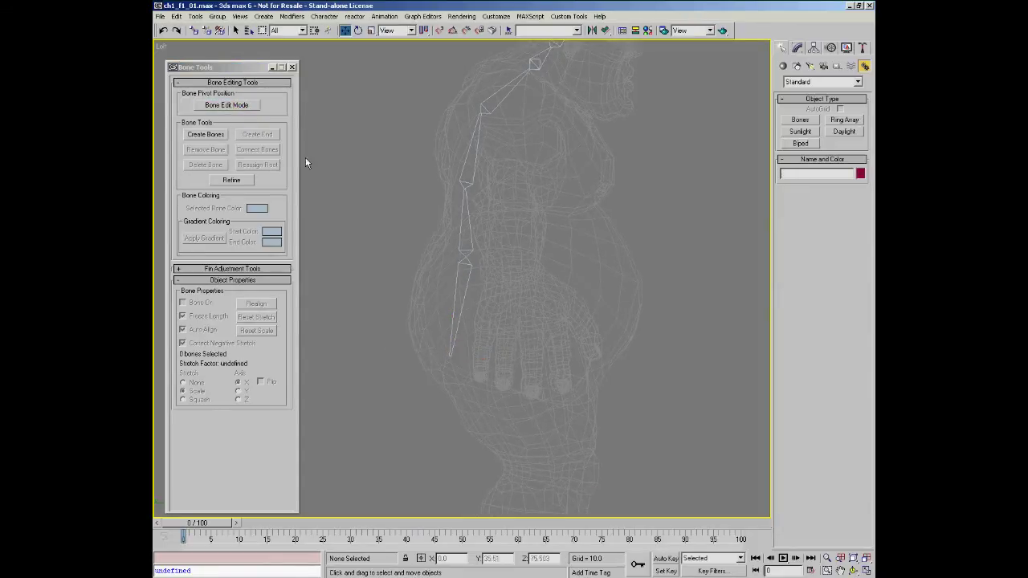
pyautogui.click(454, 334)
pyautogui.click(257, 135)
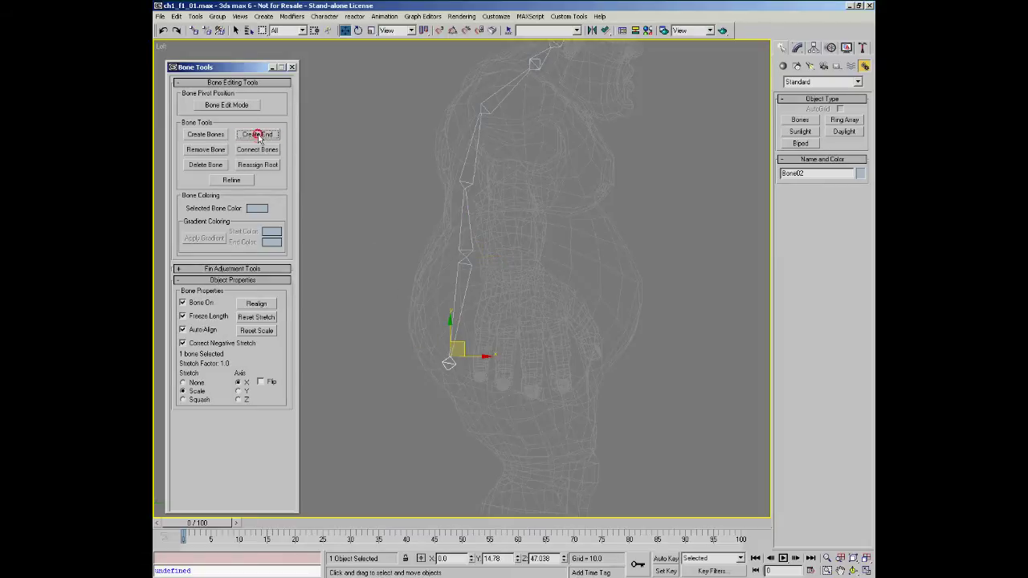
# Step: Try Remove Bone and Delete Bone on the spine bone Bone04, restoring the original chain
pyautogui.moveTo(523, 305); pyautogui.dragTo(507, 322, button='middle')
pyautogui.hotkey('alt', 'z')
pyautogui.moveTo(454, 266)
pyautogui.mouseDown()
pyautogui.moveTo(452, 294)
pyautogui.moveTo(456, 278)
pyautogui.mouseUp()
pyautogui.moveTo(452, 293); pyautogui.dragTo(458, 287, button='middle')
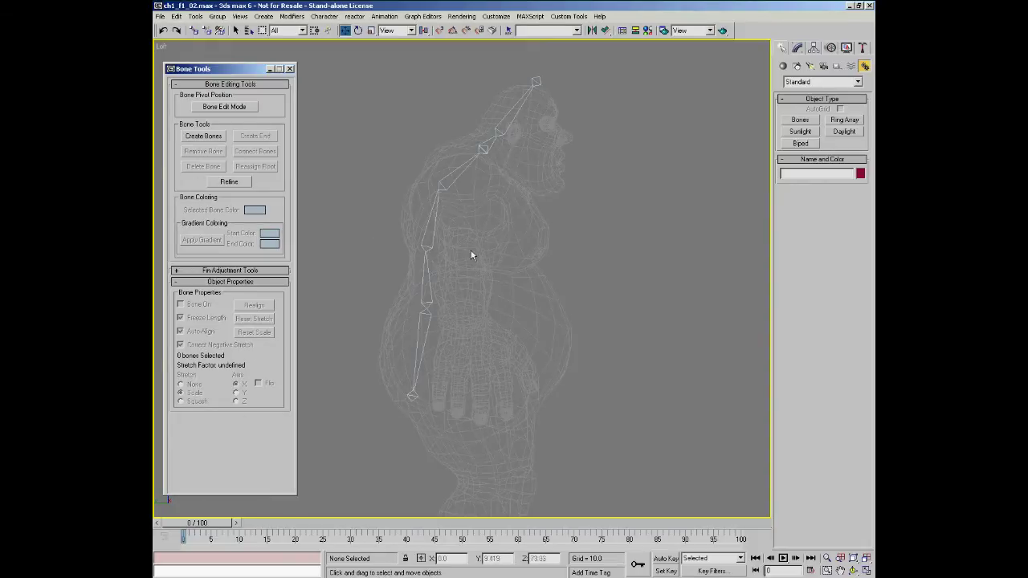
pyautogui.click(432, 225)
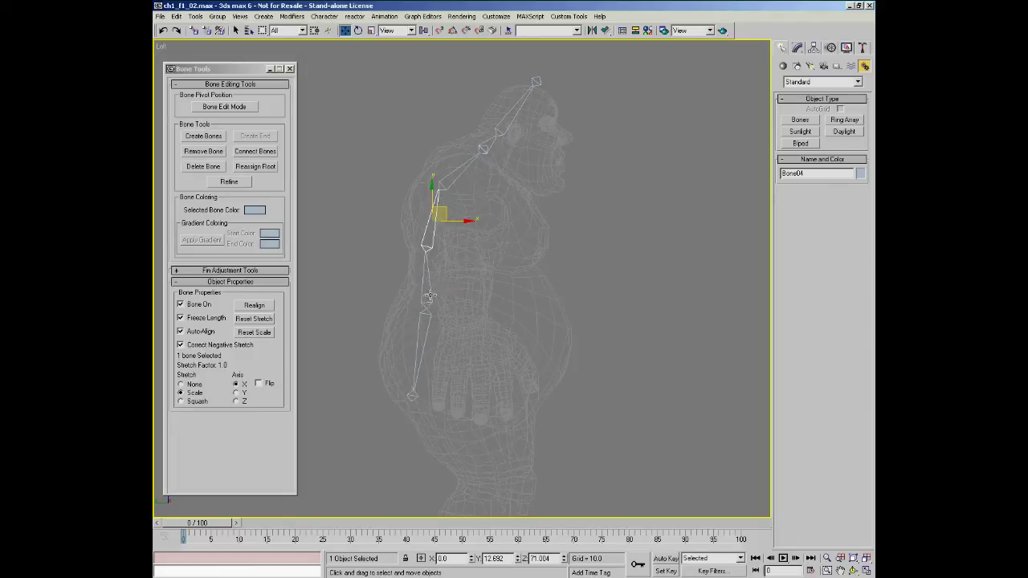
pyautogui.click(213, 152)
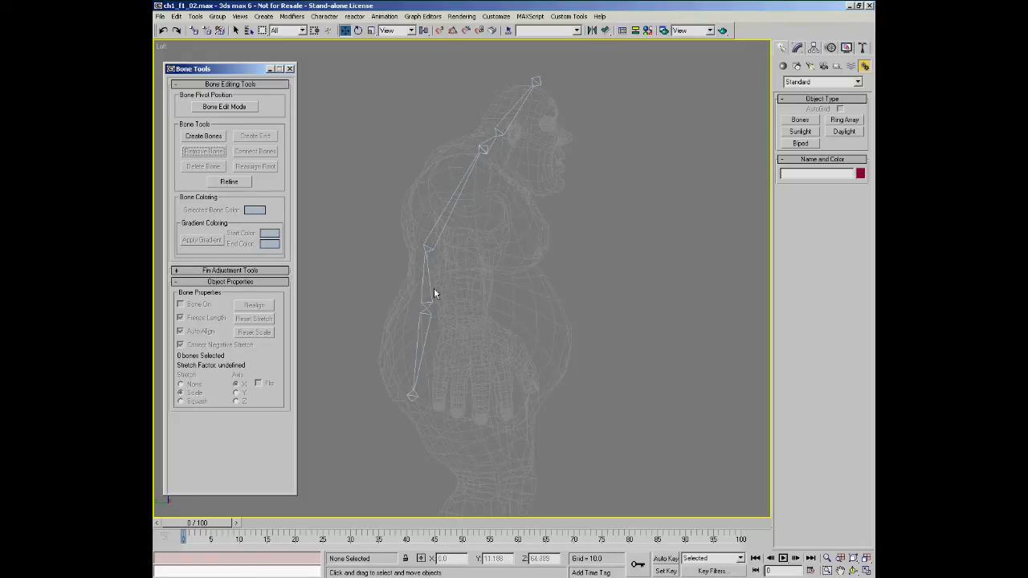
pyautogui.hotkey('ctrl', 'z')
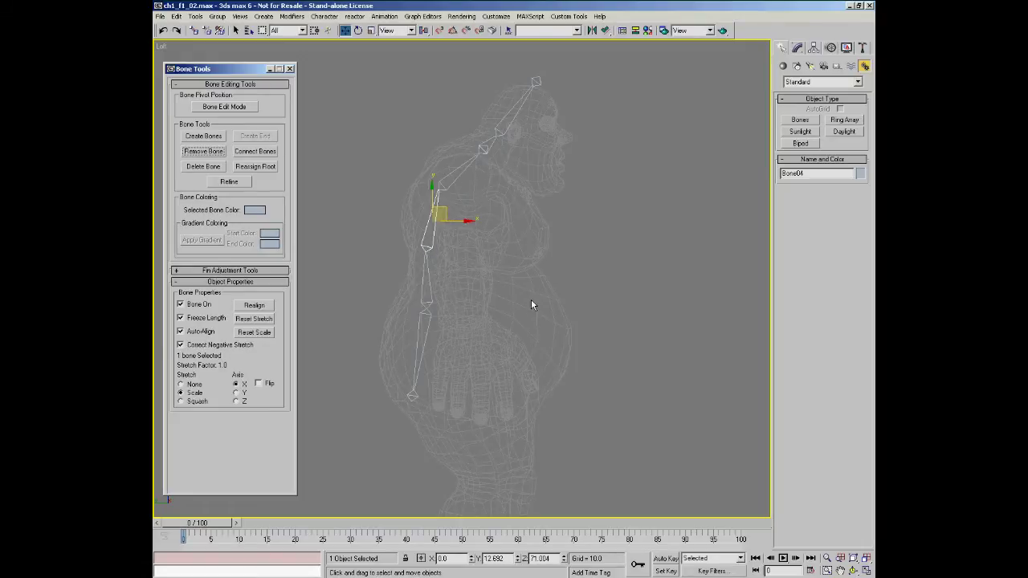
pyautogui.click(205, 166)
# Step: Try joining the spine bone Bone03 to the end bone below the pelvis with Connect Bones, and undo the connection
pyautogui.click(427, 284)
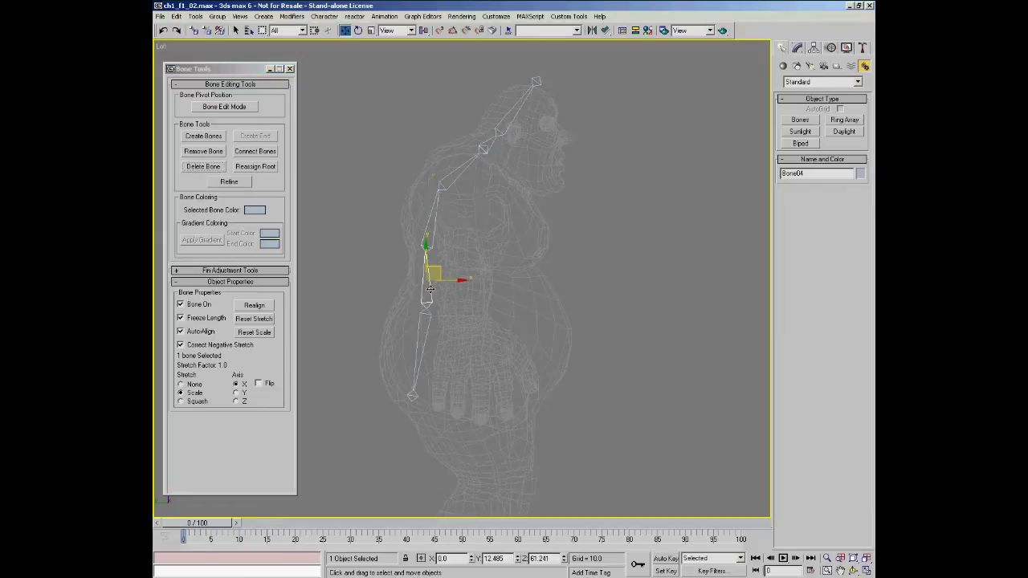
pyautogui.click(266, 155)
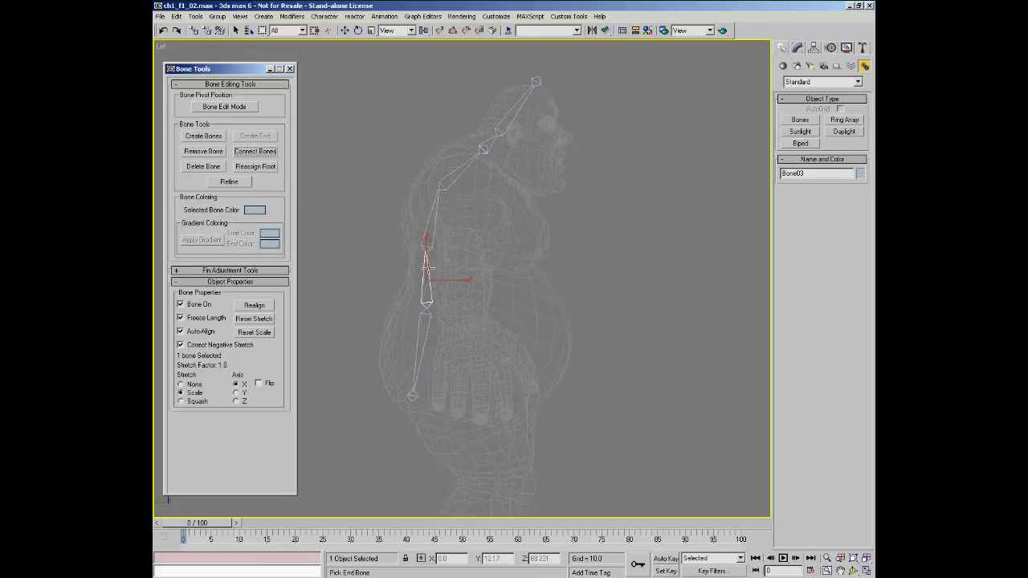
pyautogui.click(429, 393)
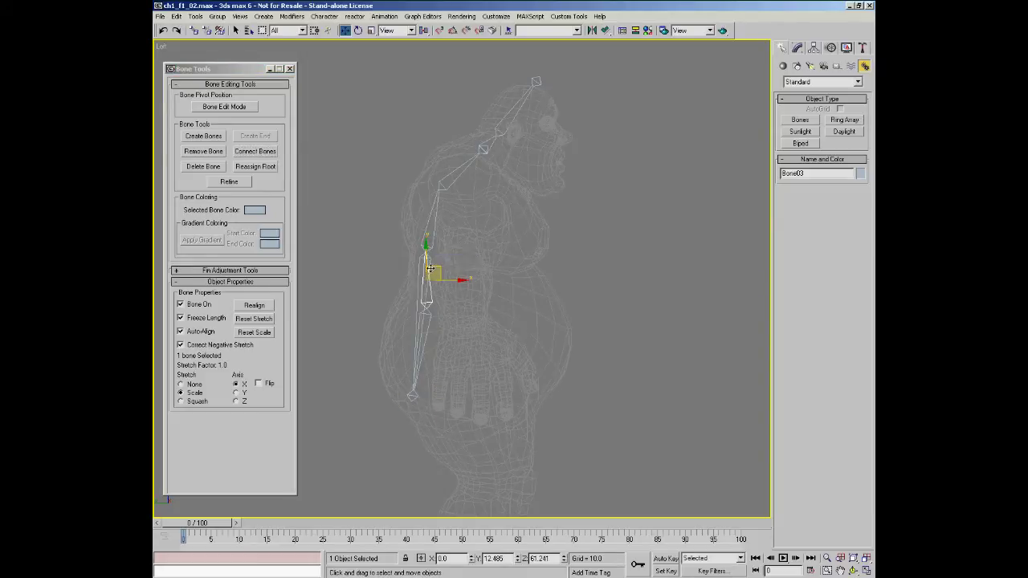
pyautogui.moveTo(417, 273); pyautogui.dragTo(478, 290)
pyautogui.rightClick(478, 290)
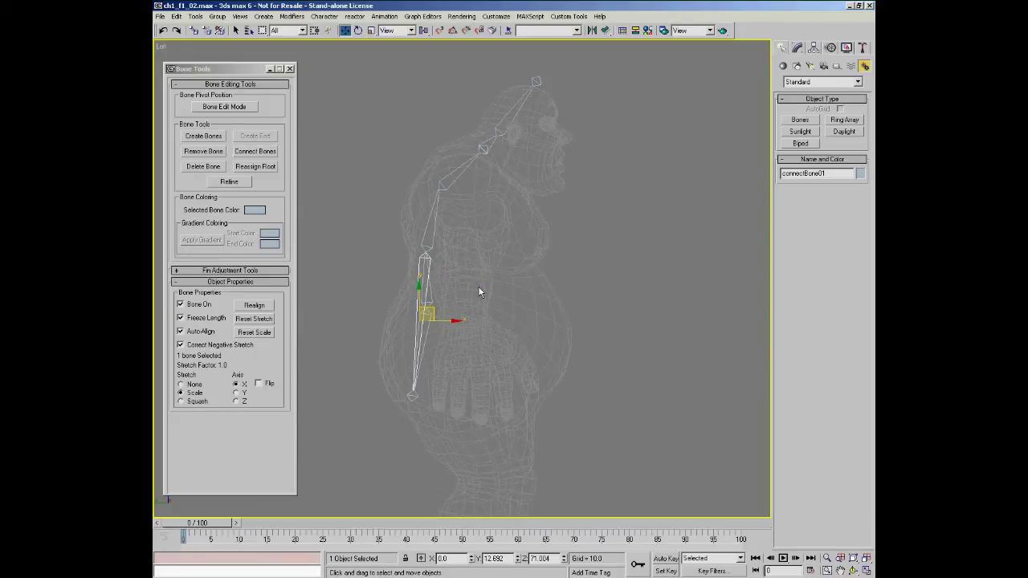
pyautogui.hotkey('ctrl', 'z')
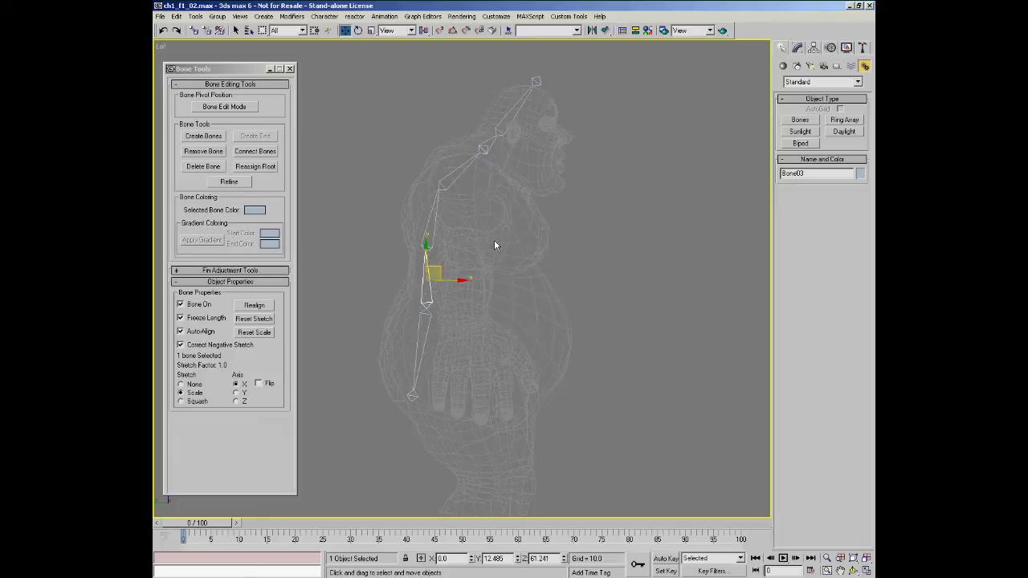
# Step: Try Reassign Root on the spine chain, using the end bone Bone06 at the base of the neck
pyautogui.click(269, 169)
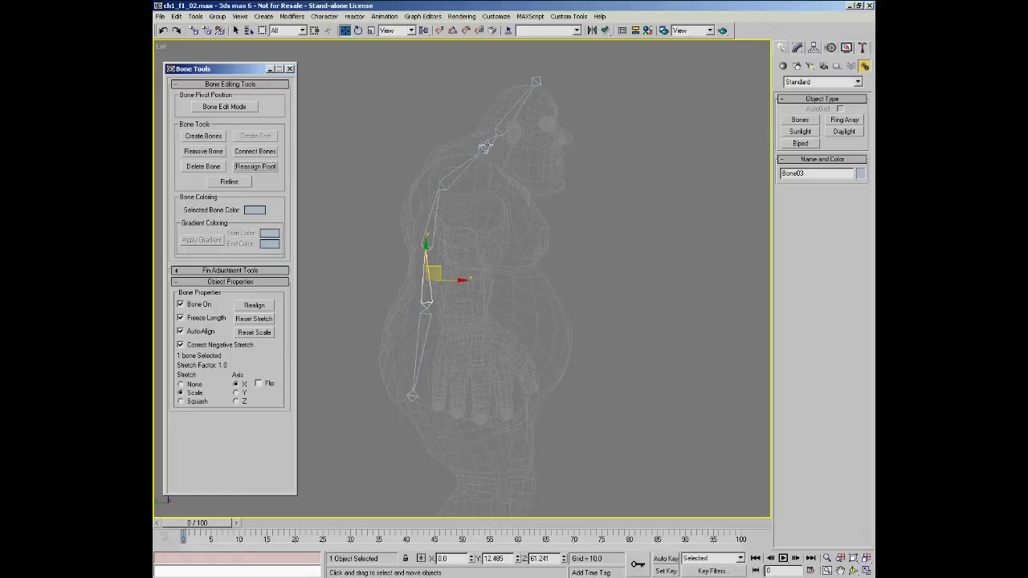
pyautogui.click(525, 179)
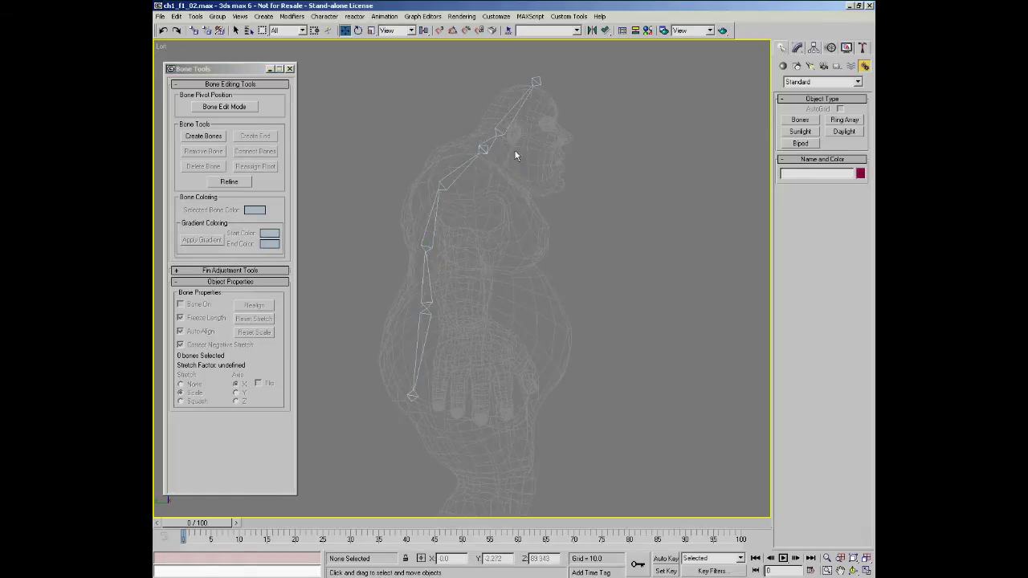
pyautogui.click(486, 148)
pyautogui.click(264, 167)
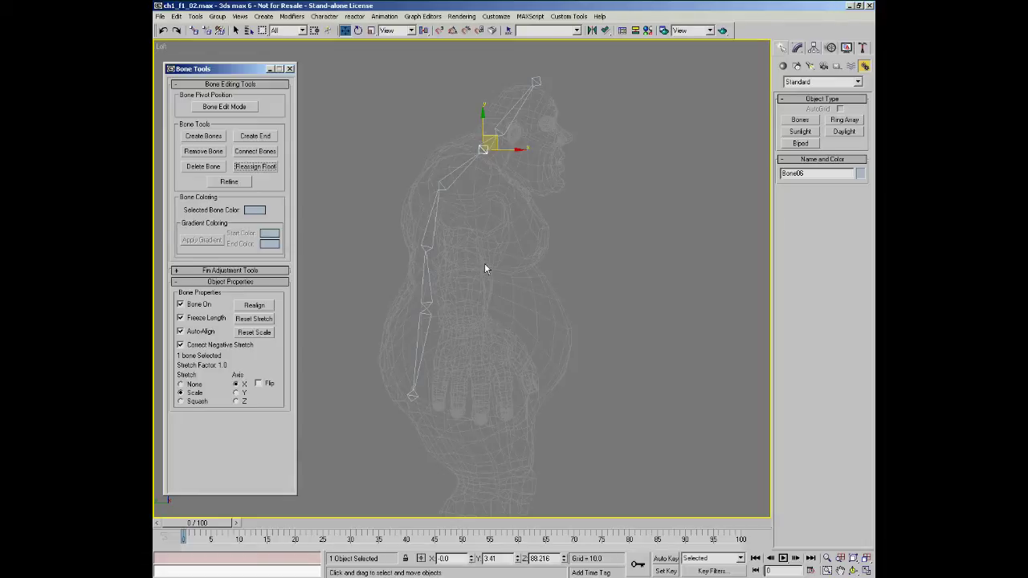
# Step: Refine the upper spine bone Bone04 near its middle to split it into two bones, and end the command
pyautogui.keyDown('alt'); pyautogui.moveTo(487, 282); pyautogui.dragTo(468, 268, button='middle'); pyautogui.keyUp('alt')
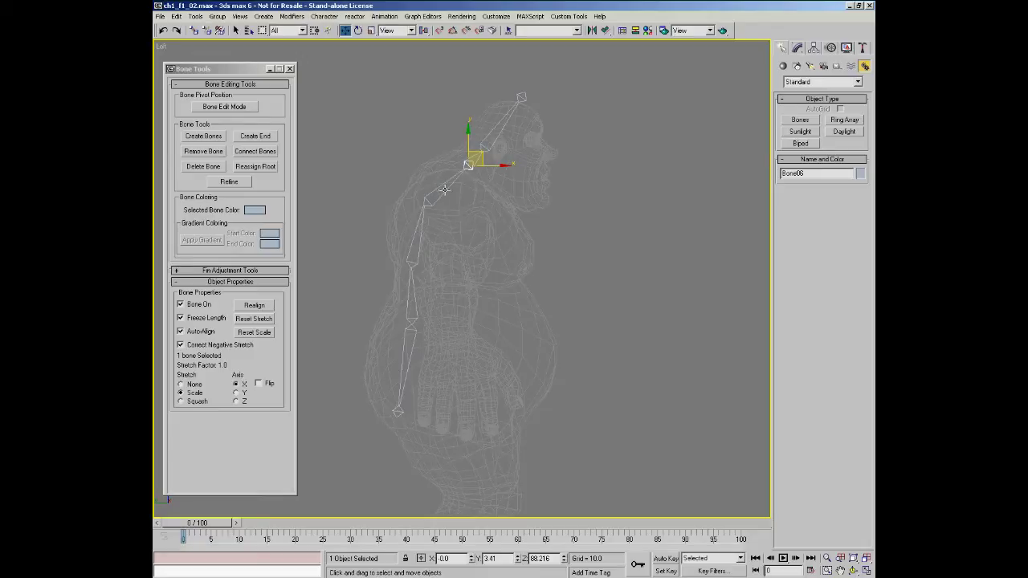
pyautogui.click(229, 182)
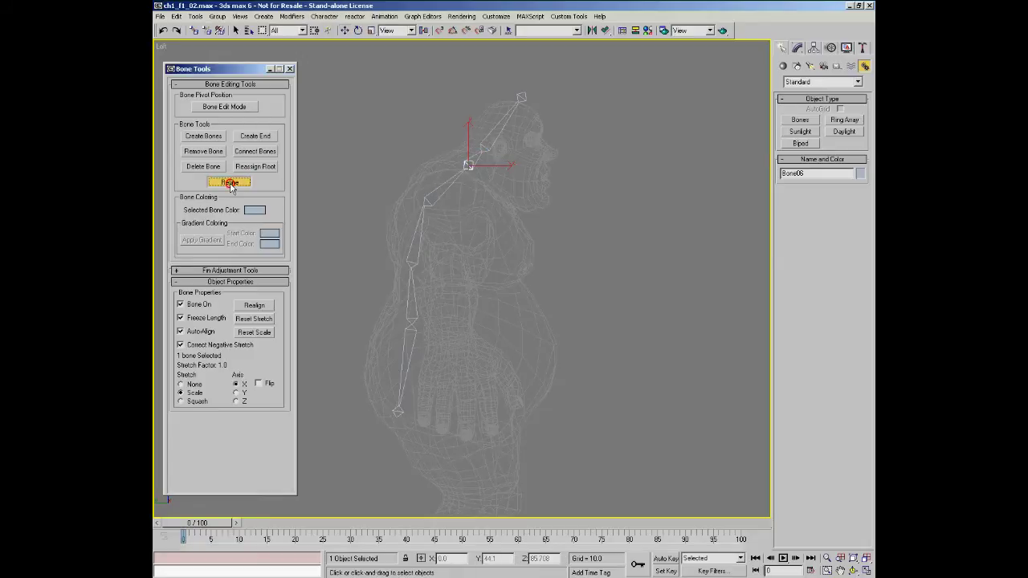
pyautogui.click(417, 231)
pyautogui.rightClick(472, 235)
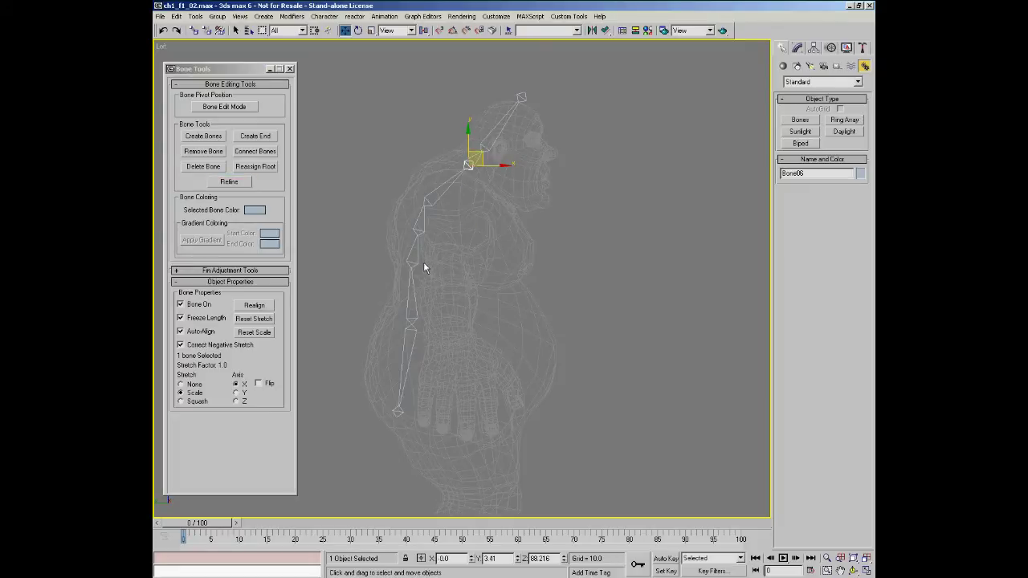
# Step: In bone edit mode, shift the base joints of Bone05, Bone10 and Bone04 to spread the spine bones along the back
pyautogui.click(227, 108)
pyautogui.click(426, 194)
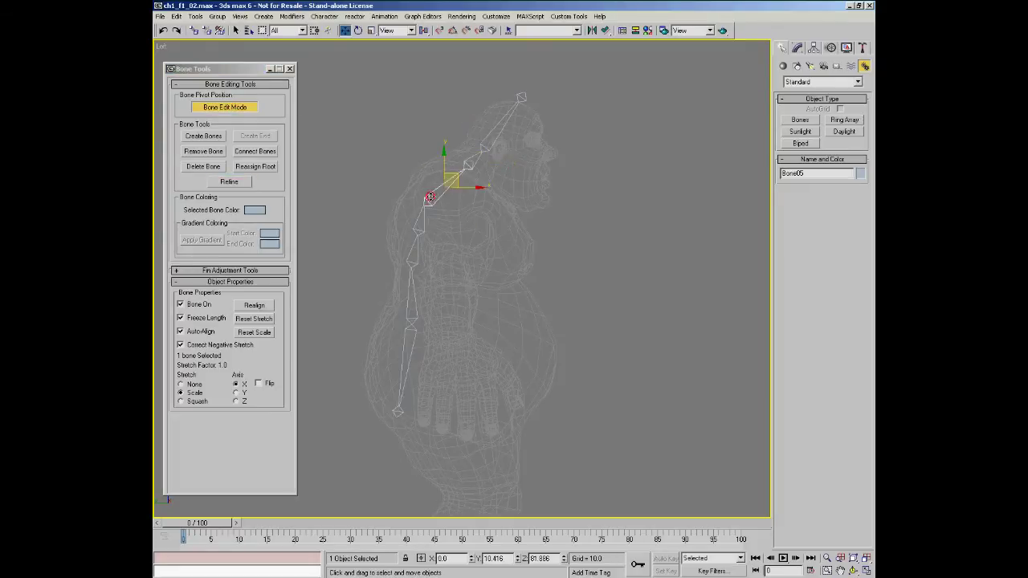
pyautogui.moveTo(426, 218); pyautogui.dragTo(426, 206, button='middle')
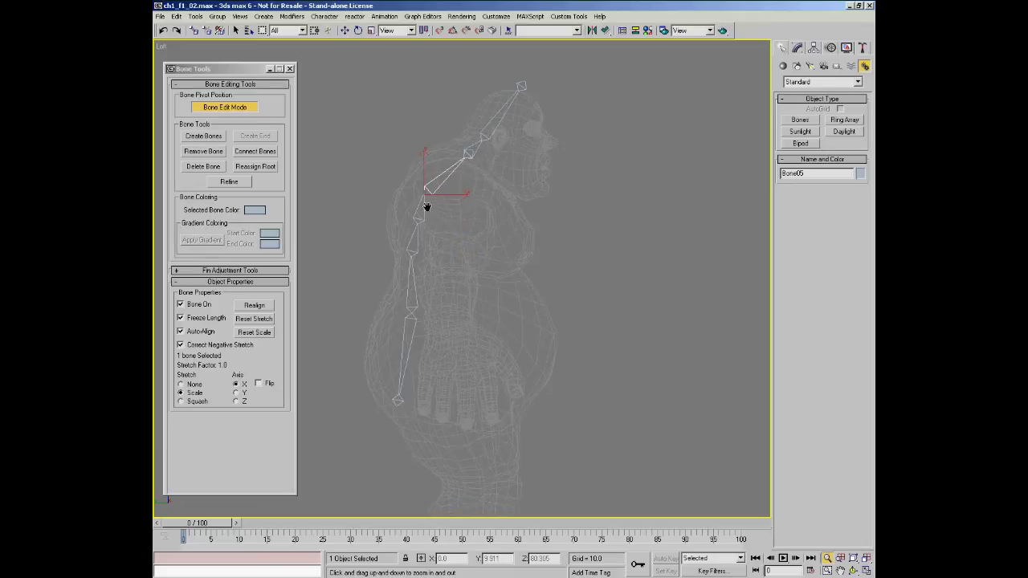
pyautogui.moveTo(436, 183)
pyautogui.mouseDown()
pyautogui.moveTo(436, 166)
pyautogui.moveTo(434, 182)
pyautogui.mouseUp()
pyautogui.moveTo(420, 220); pyautogui.dragTo(419, 216)
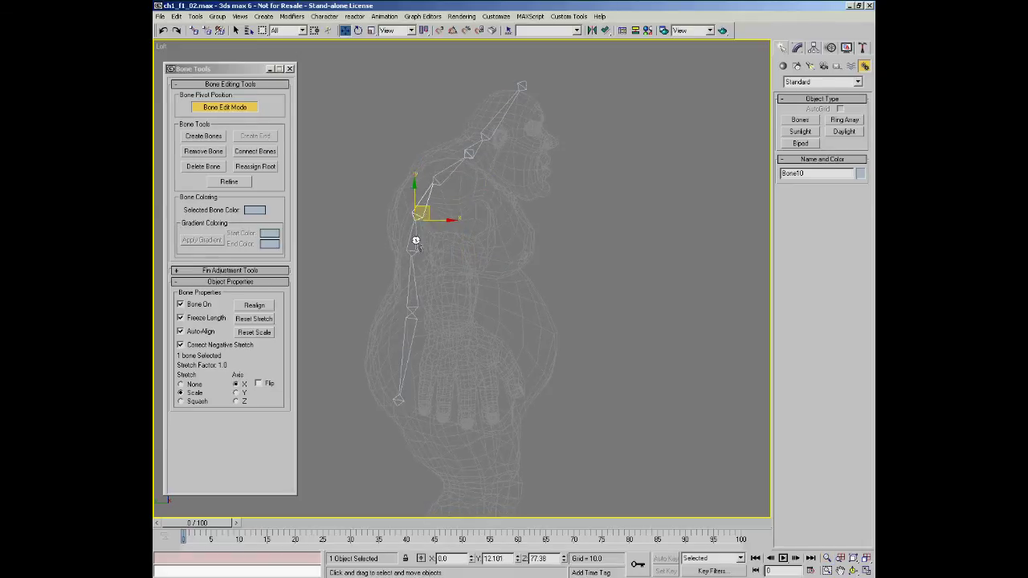
pyautogui.click(414, 239)
# Step: Fine-tune the joints of Bone10, Bone04 and Bone05 to follow the curve of the back, and leave bone edit mode
pyautogui.click(420, 210)
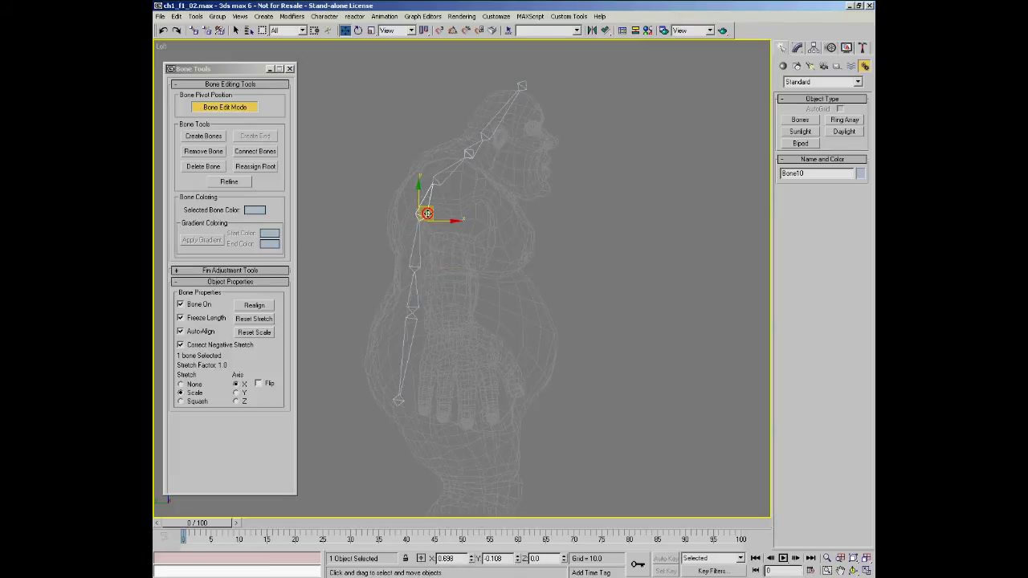
pyautogui.moveTo(423, 259); pyautogui.dragTo(421, 256)
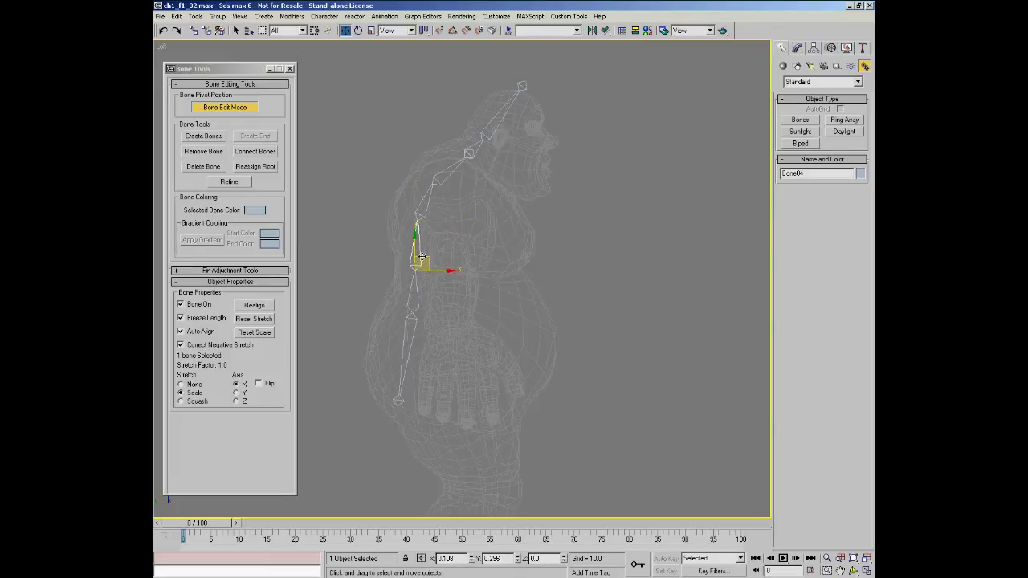
pyautogui.moveTo(437, 185)
pyautogui.mouseDown()
pyautogui.moveTo(446, 180)
pyautogui.moveTo(437, 170)
pyautogui.mouseUp()
pyautogui.click(421, 208)
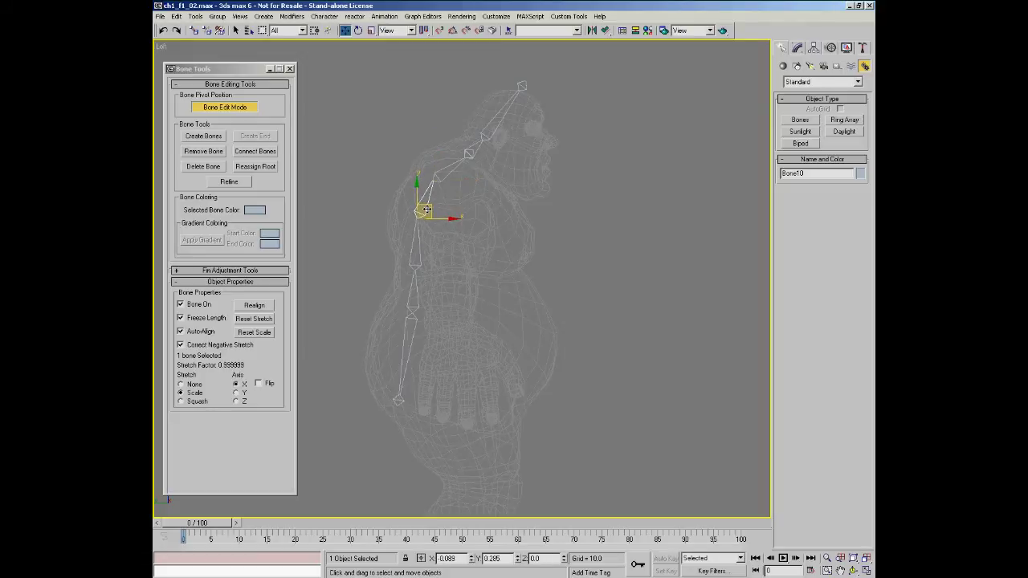
pyautogui.click(415, 263)
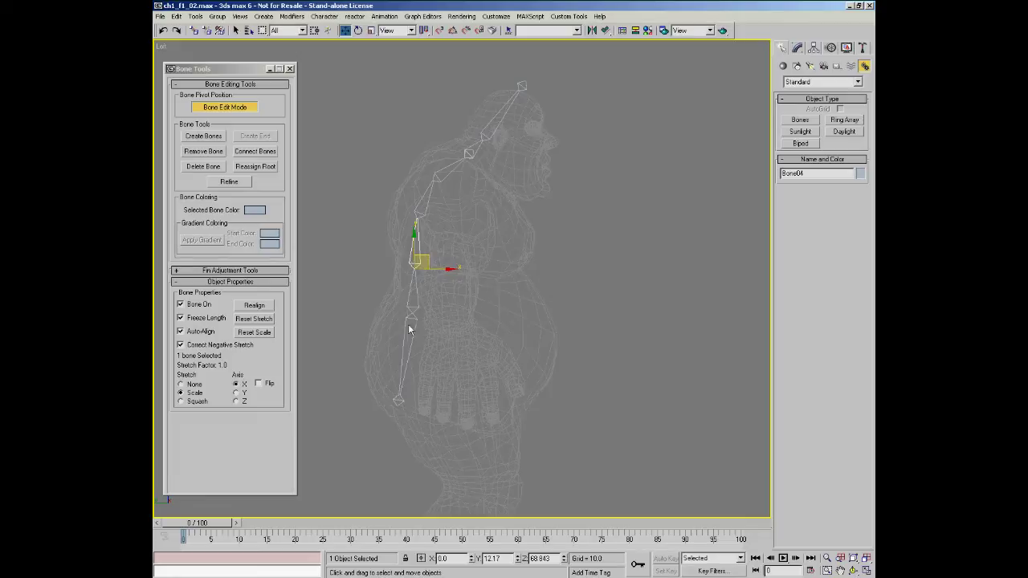
pyautogui.click(241, 106)
# Step: Delete the end bone Bone06 at the base of the neck and create a new end on Bone05
pyautogui.click(476, 151)
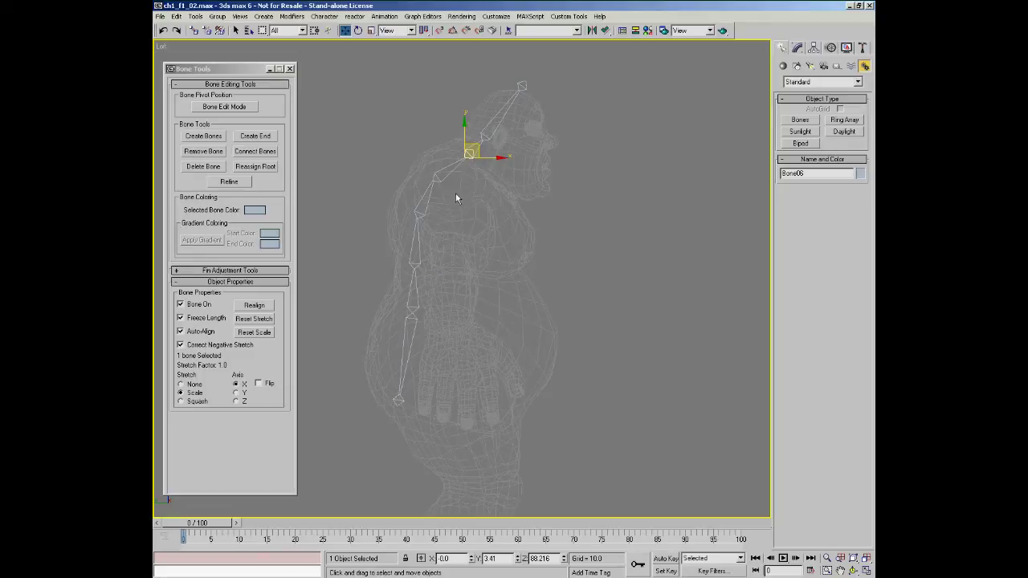
pyautogui.press('pageup')
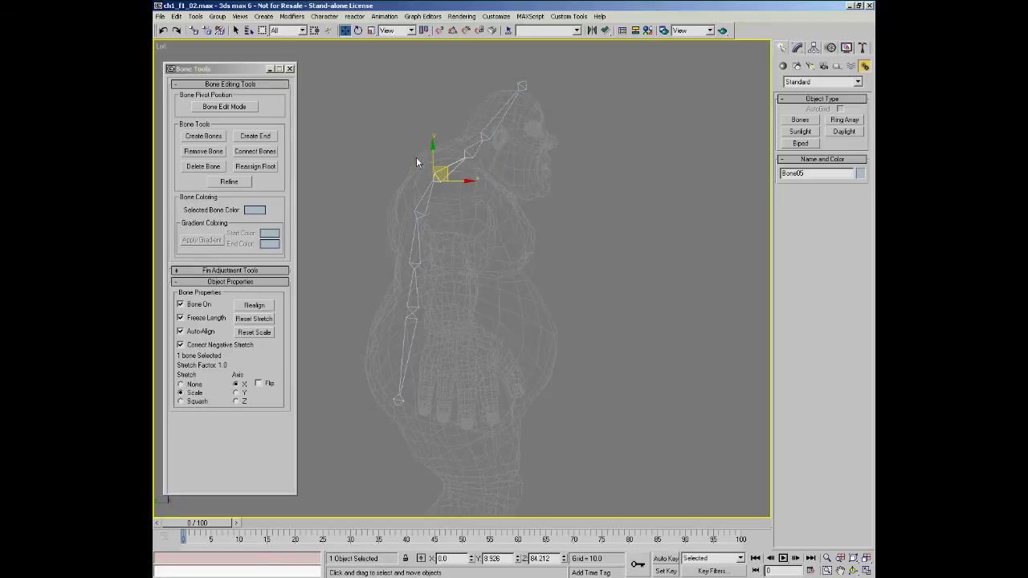
pyautogui.click(270, 139)
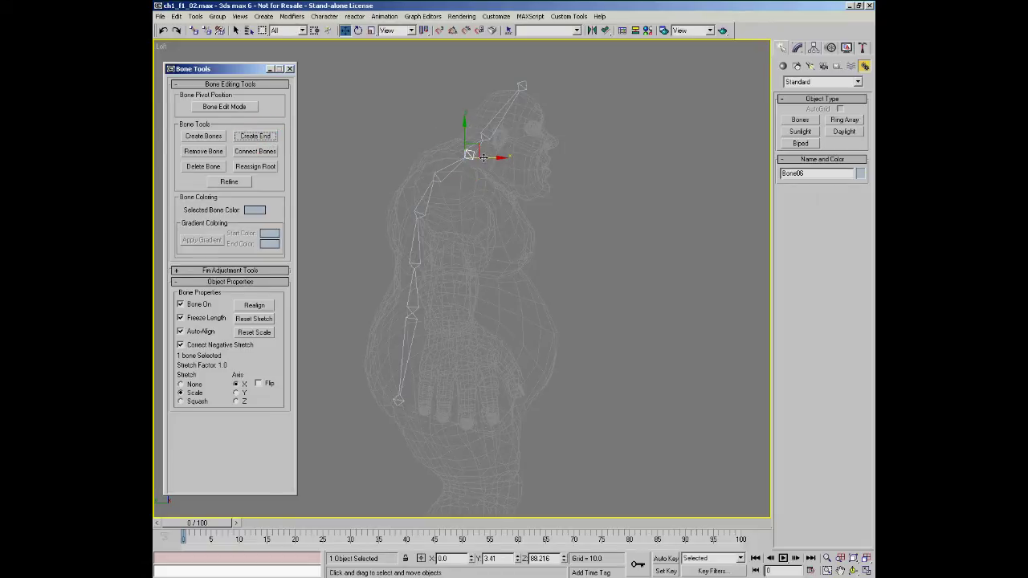
# Step: Examine the head bone Bone08 and the neck bone Bone07 with their bone properties
pyautogui.moveTo(483, 158); pyautogui.dragTo(489, 134)
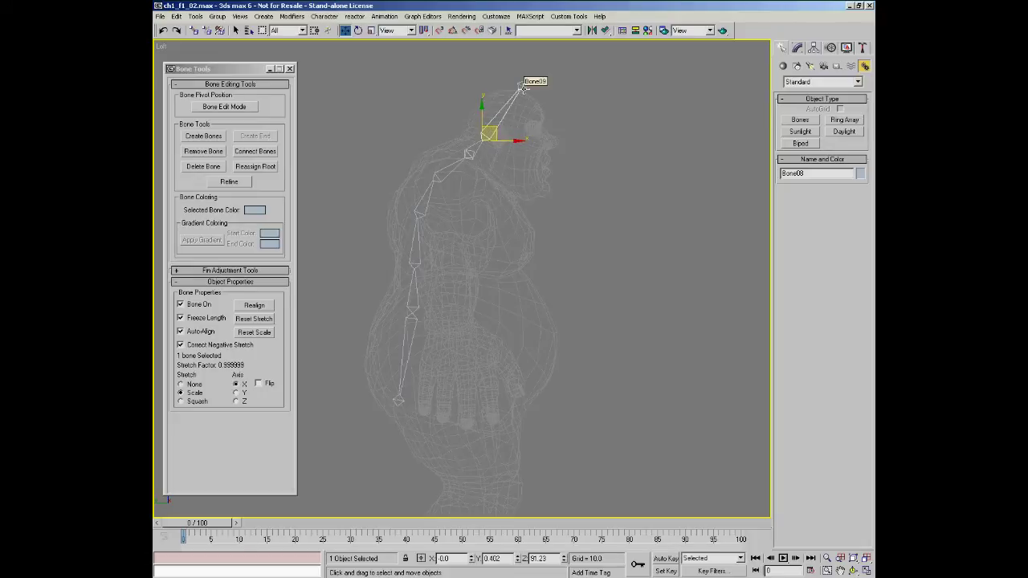
pyautogui.click(478, 143)
pyautogui.scroll(3, 472, 149)
pyautogui.keyDown('alt'); pyautogui.moveTo(472, 148); pyautogui.dragTo(501, 171, button='middle'); pyautogui.keyUp('alt')
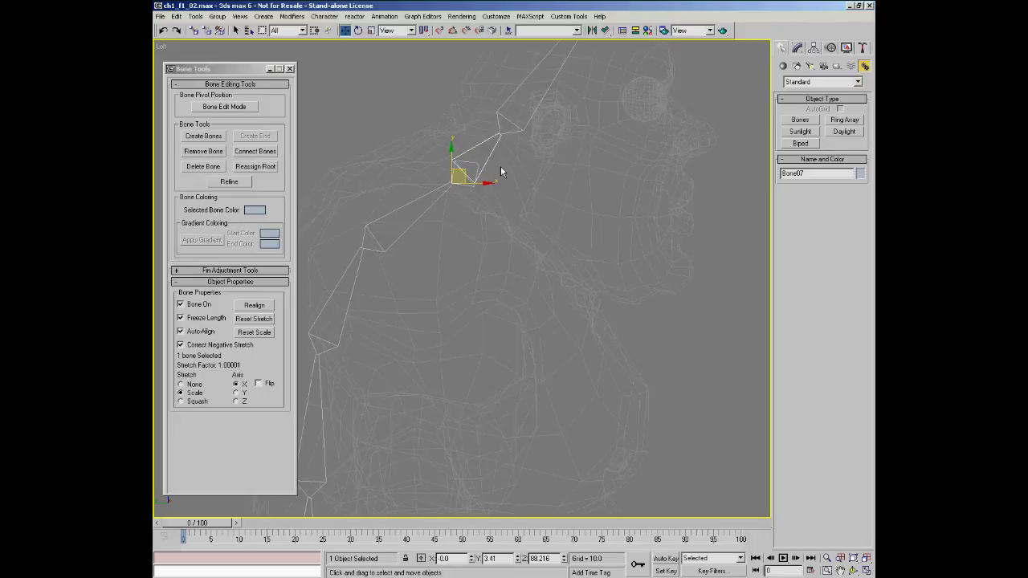
pyautogui.scroll(-5, 472, 220)
pyautogui.scroll(2, 480, 235)
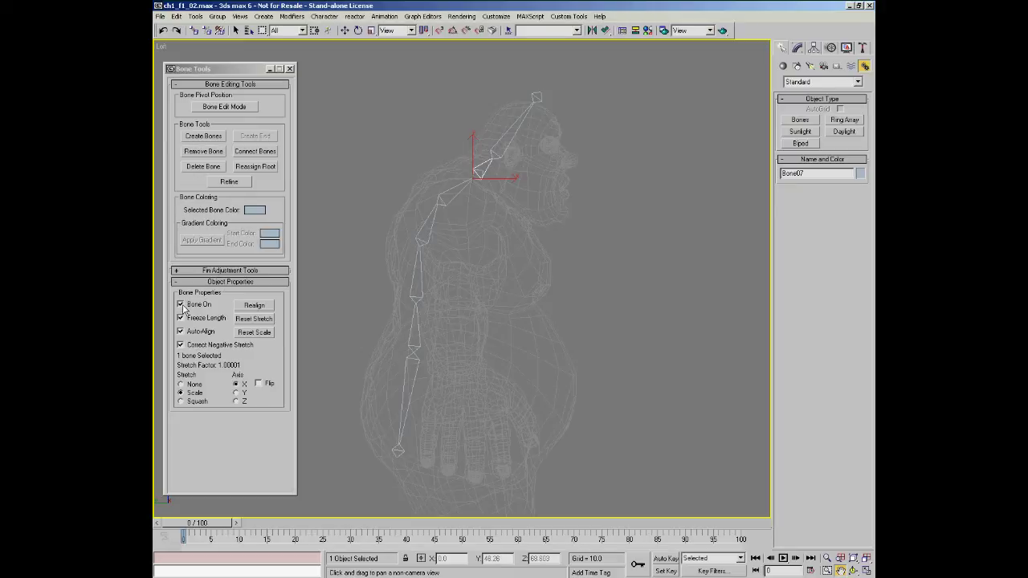
# Step: Create a test sphere of about 3.7 radius in front of the character, turn Bone On for it, and delete it
pyautogui.moveTo(450, 332); pyautogui.dragTo(428, 327)
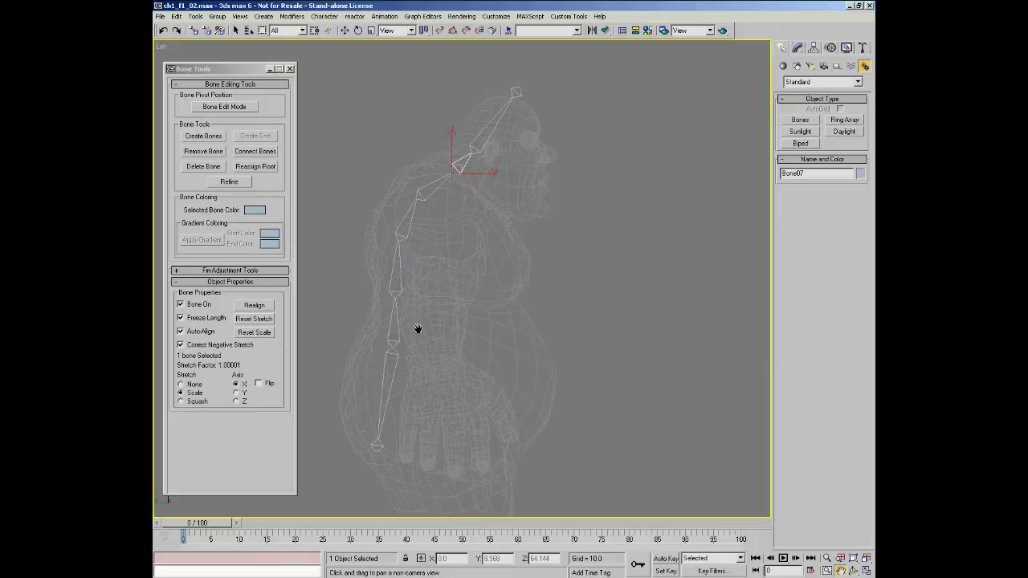
pyautogui.click(784, 66)
pyautogui.click(798, 131)
pyautogui.moveTo(610, 241); pyautogui.dragTo(639, 254)
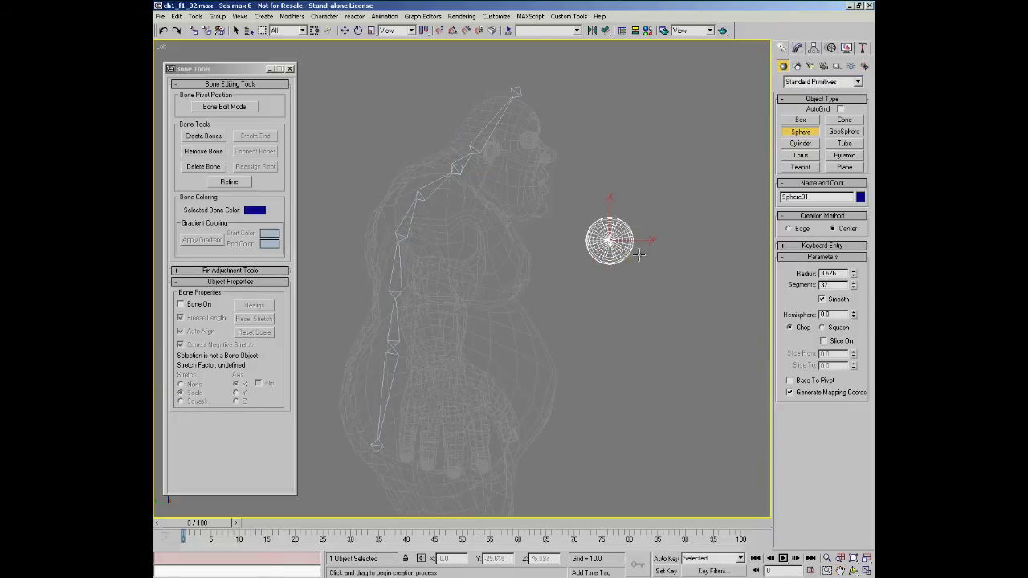
pyautogui.press('w')
pyautogui.click(189, 306)
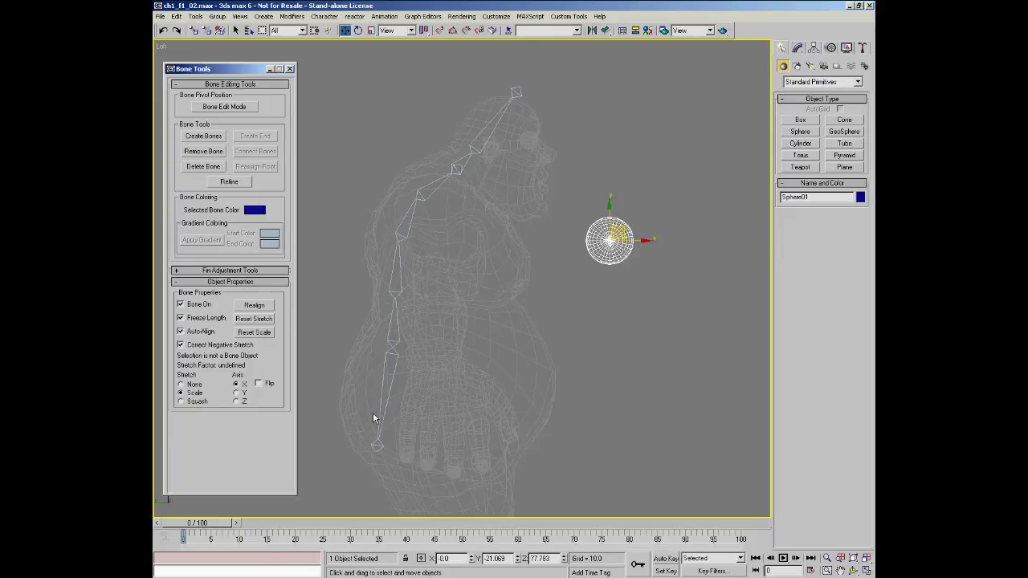
pyautogui.press('Delete')
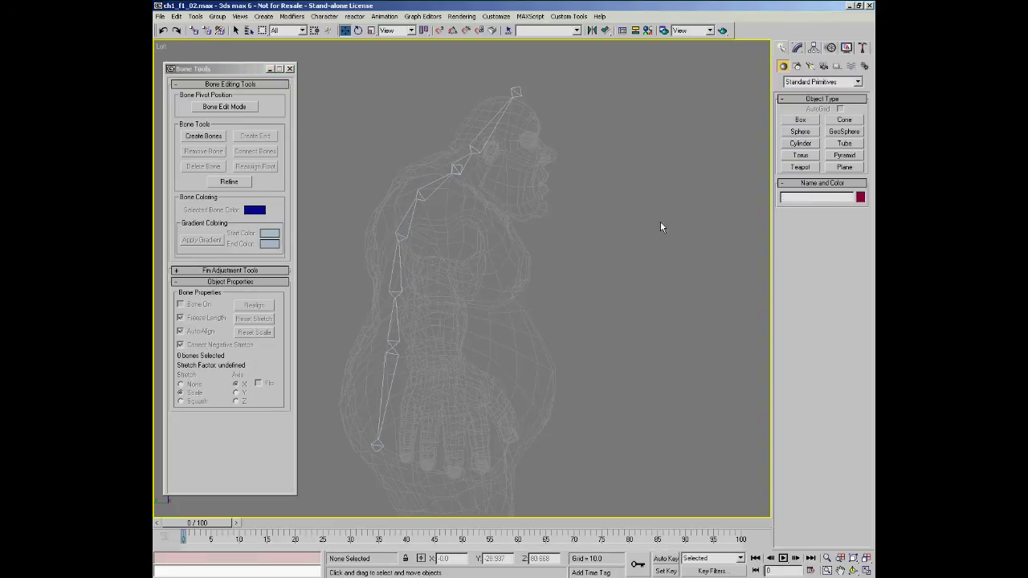
# Step: Test Freeze Length by toggling it on Bone04 and trying to move the pelvis end bone Bone02 while the length is frozen
pyautogui.click(393, 282)
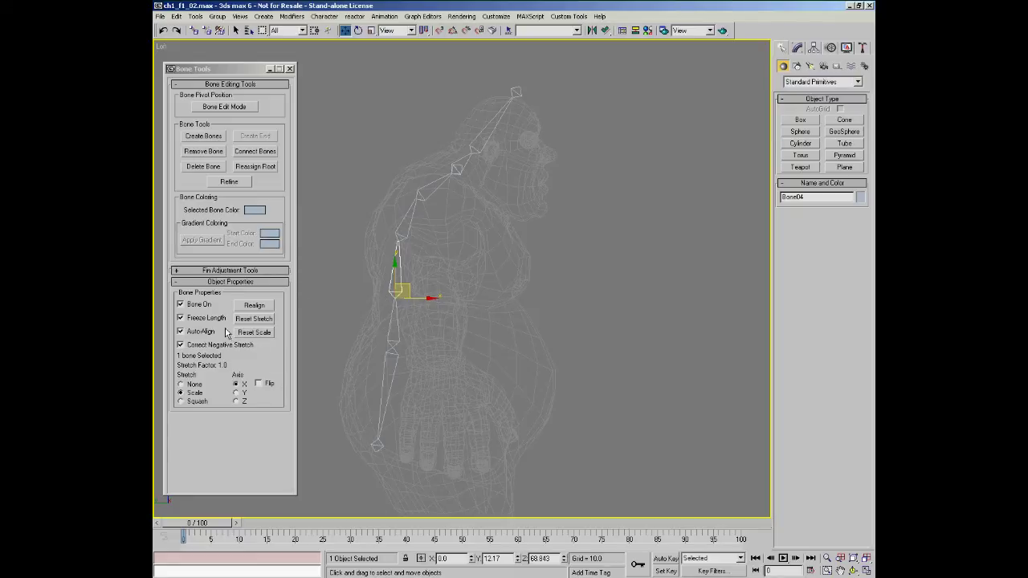
pyautogui.moveTo(298, 343); pyautogui.dragTo(367, 252, button='middle')
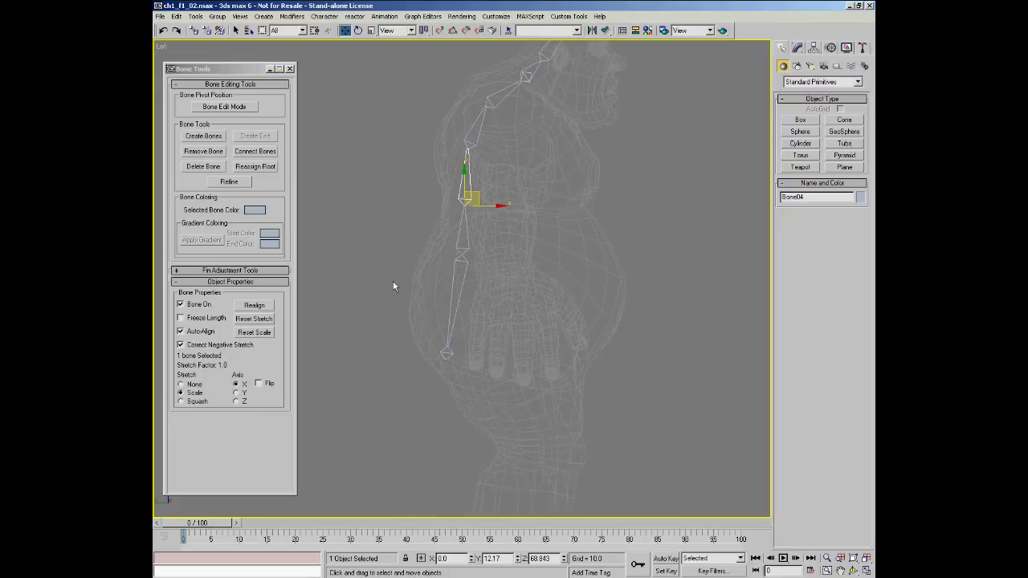
pyautogui.hotkey('alt', 'z')
pyautogui.moveTo(457, 339); pyautogui.dragTo(428, 297)
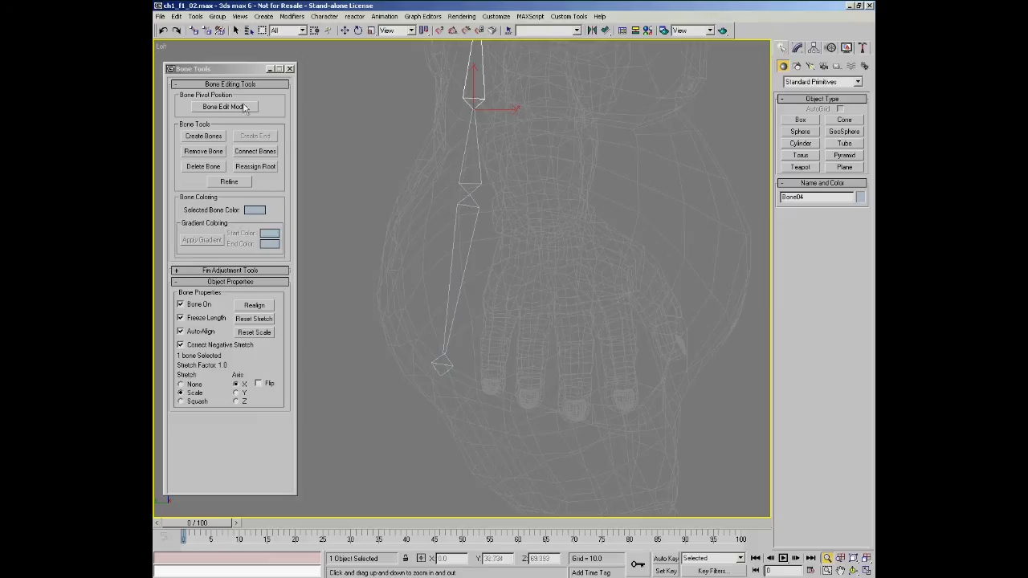
pyautogui.press('w')
pyautogui.click(445, 362)
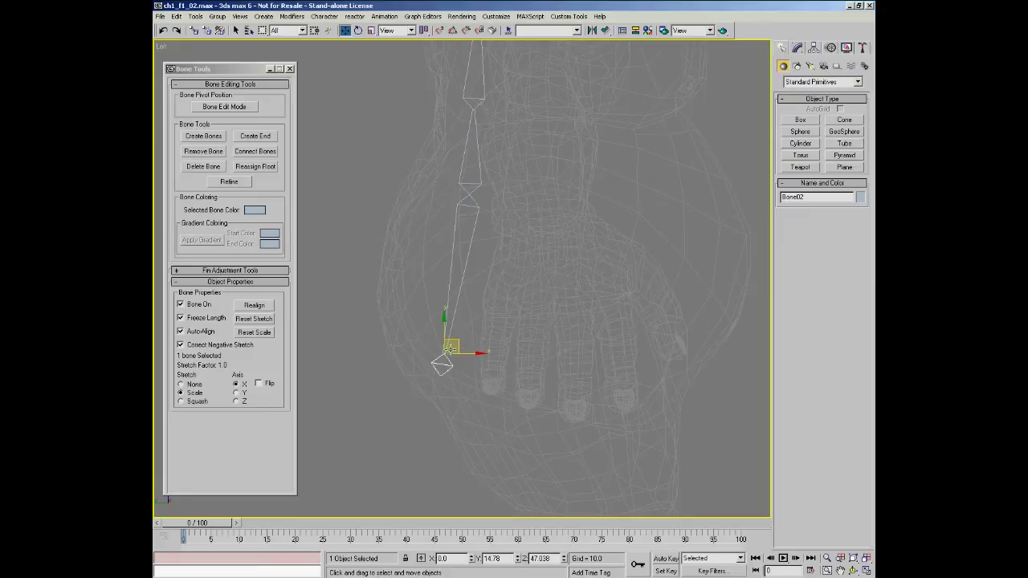
pyautogui.moveTo(455, 342); pyautogui.dragTo(527, 338)
pyautogui.moveTo(586, 405); pyautogui.dragTo(419, 437)
# Step: Turn off Freeze Length for the pelvis bone Bone01 and try stretching it by moving its end bone Bone02
pyautogui.click(193, 321)
pyautogui.click(451, 283)
pyautogui.click(197, 322)
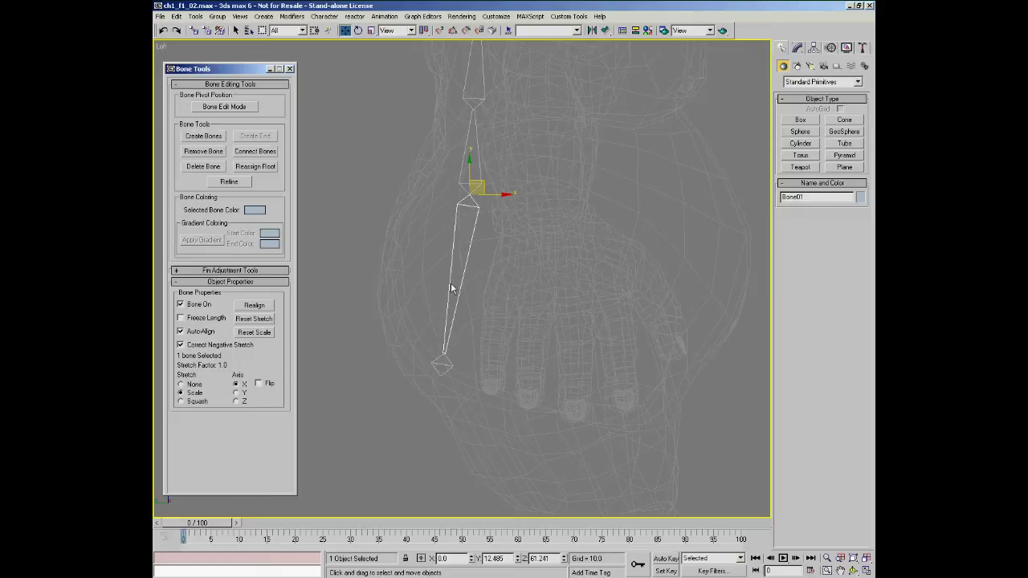
pyautogui.click(445, 366)
pyautogui.moveTo(498, 392); pyautogui.dragTo(514, 361, button='middle')
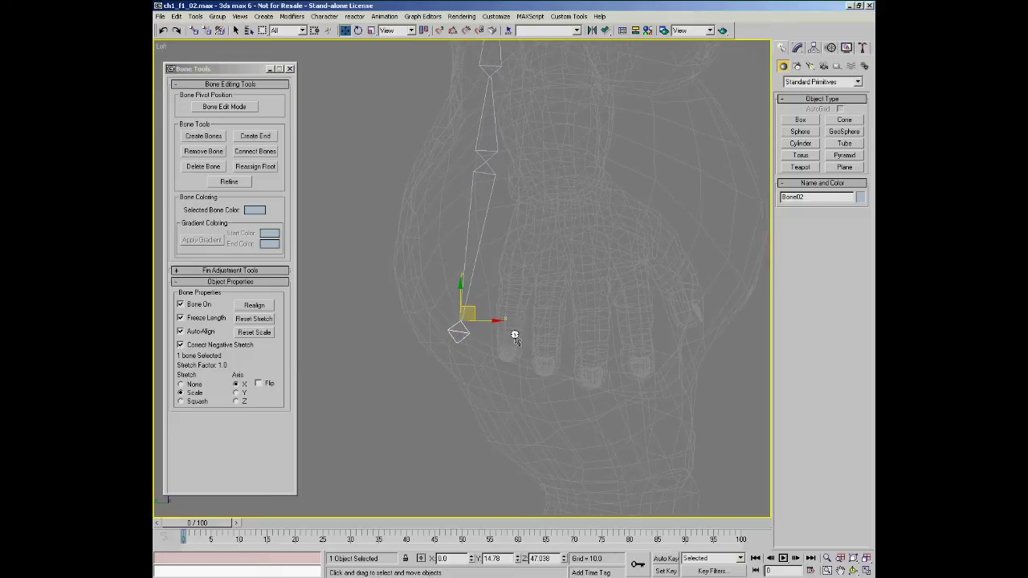
pyautogui.moveTo(472, 309); pyautogui.dragTo(480, 329)
pyautogui.moveTo(500, 287); pyautogui.dragTo(479, 307, button='middle')
# Step: Try the Squash stretch type on Bone01 by moving Bone02, and turn Freeze Length back on for Bone01
pyautogui.click(452, 294)
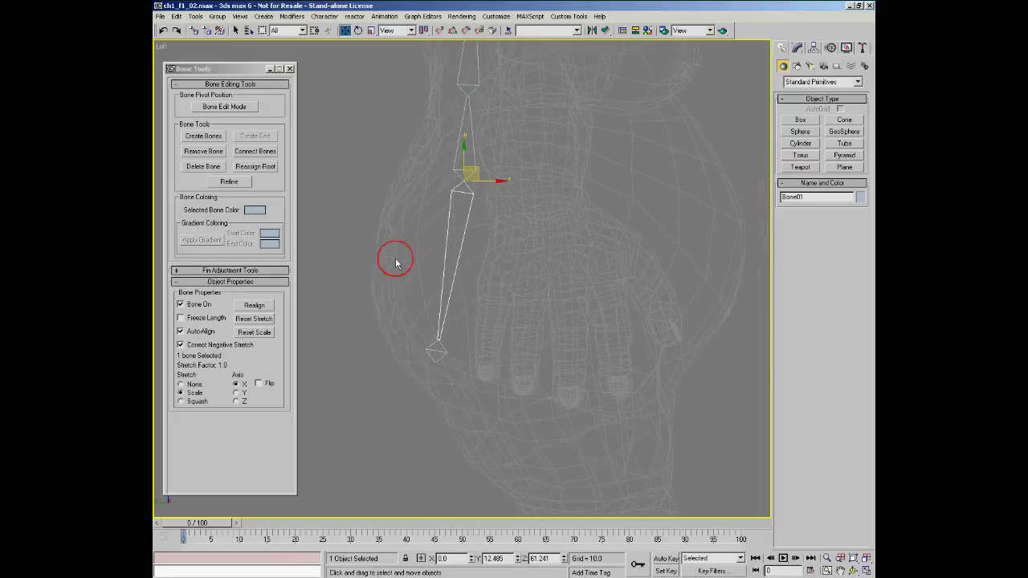
pyautogui.click(194, 401)
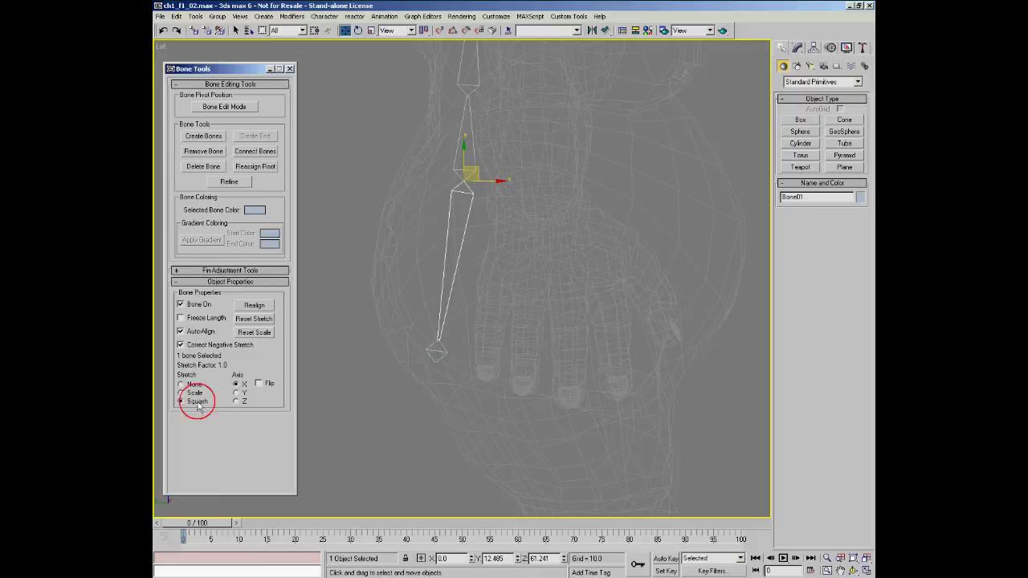
pyautogui.click(438, 351)
pyautogui.moveTo(442, 346); pyautogui.dragTo(432, 323)
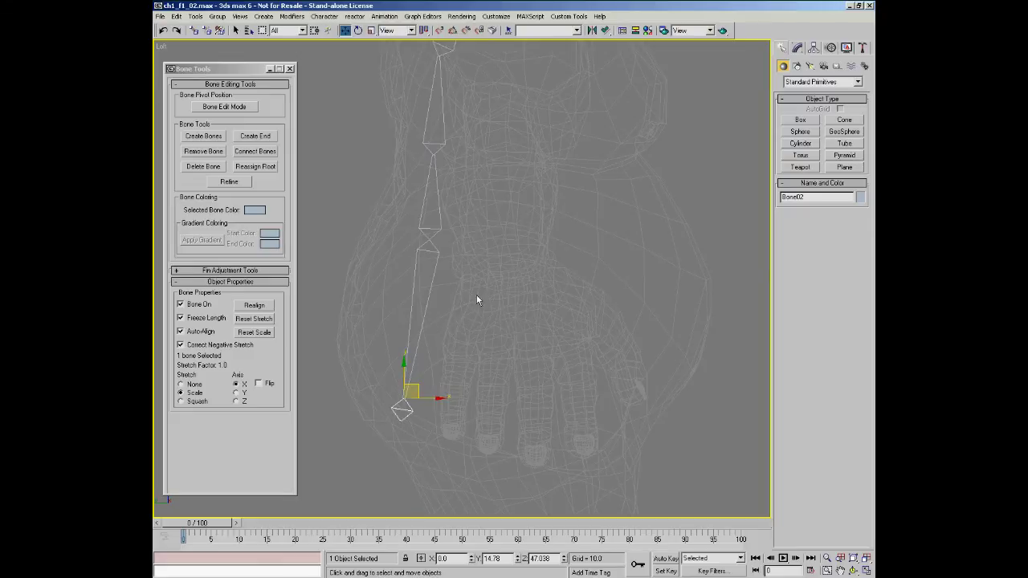
pyautogui.click(409, 336)
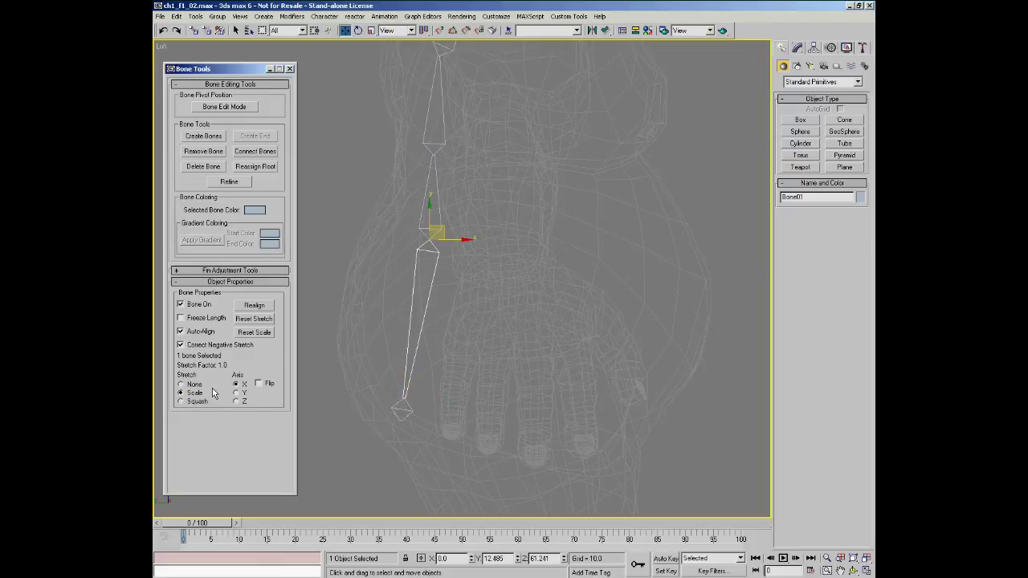
pyautogui.click(188, 319)
# Step: Shift the base joint of the upper spine bone Bone10 slightly toward the back in Bone Edit Mode, and leave the mode
pyautogui.moveTo(481, 357); pyautogui.dragTo(459, 390, button='middle')
pyautogui.hotkey('alt', 'z')
pyautogui.moveTo(458, 389); pyautogui.dragTo(439, 377)
pyautogui.press('w')
pyautogui.moveTo(466, 338); pyautogui.dragTo(454, 357, button='middle')
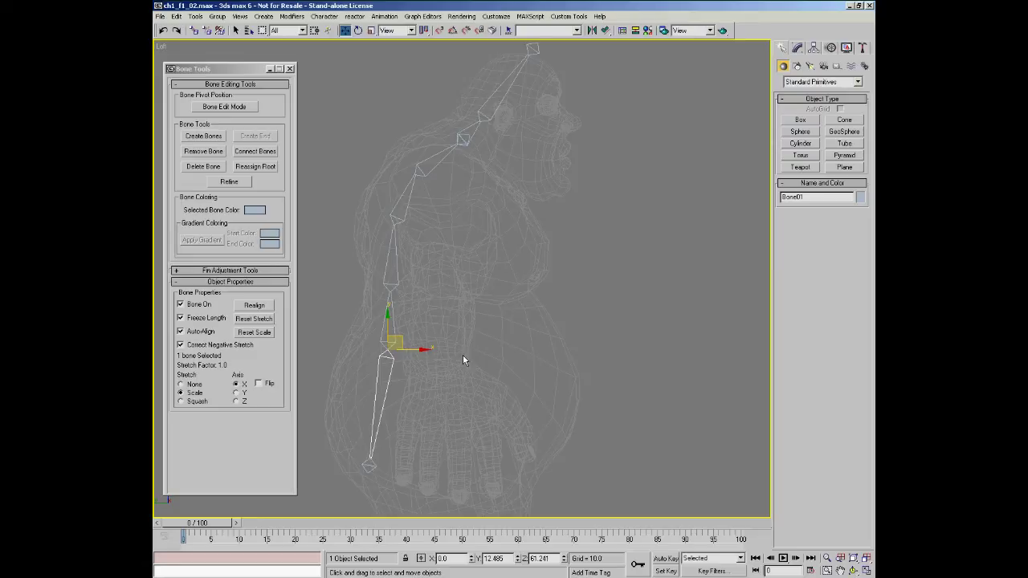
pyautogui.moveTo(378, 356); pyautogui.dragTo(404, 346, button='middle')
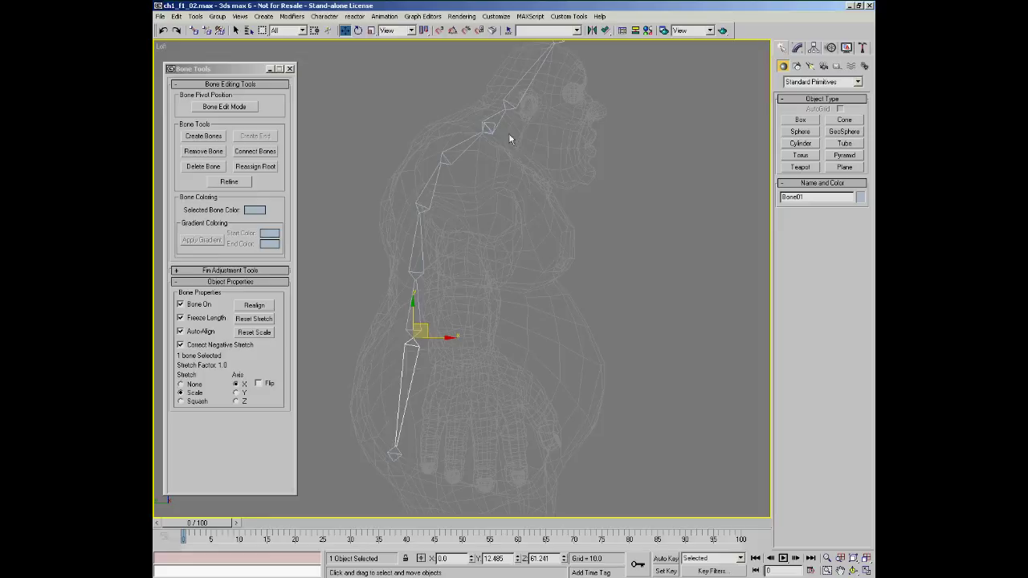
pyautogui.click(229, 107)
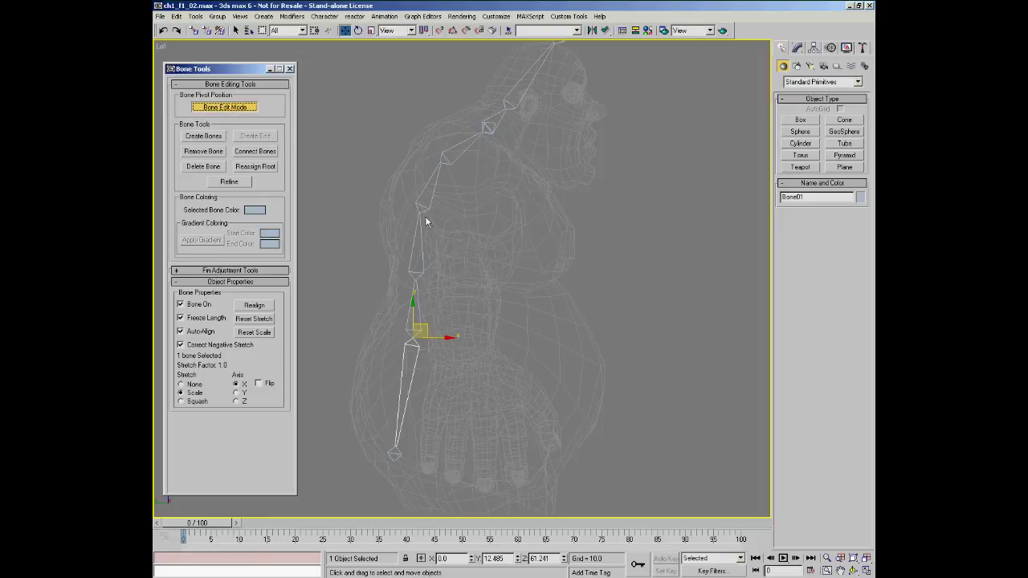
pyautogui.click(433, 222)
pyautogui.moveTo(444, 211); pyautogui.dragTo(423, 205)
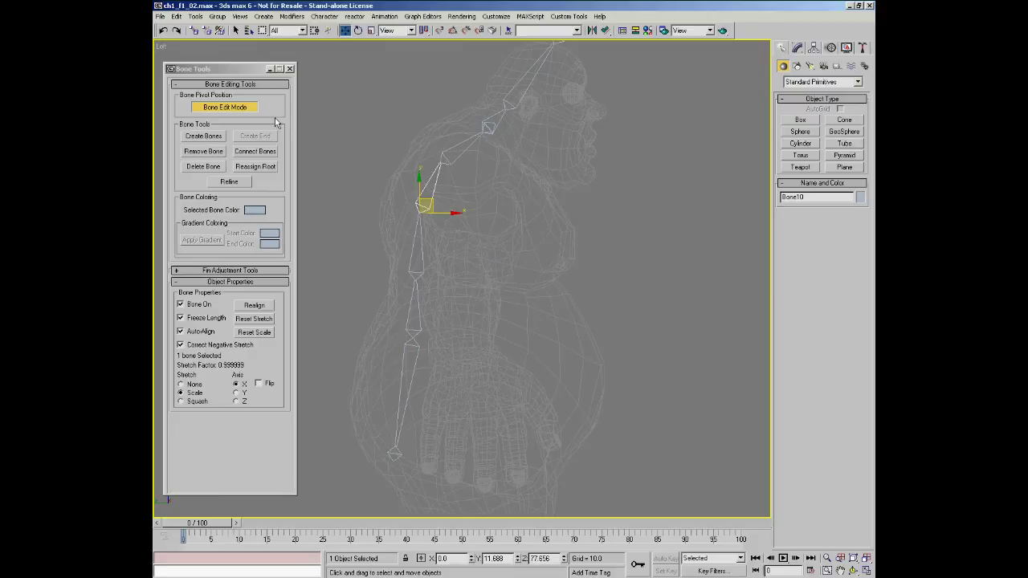
pyautogui.click(243, 108)
# Step: Select all bones from the pelvis to the head and reset their stretch
pyautogui.keyDown('alt'); pyautogui.moveTo(496, 154); pyautogui.dragTo(475, 172, button='middle'); pyautogui.keyUp('alt')
pyautogui.moveTo(559, 81); pyautogui.dragTo(343, 446)
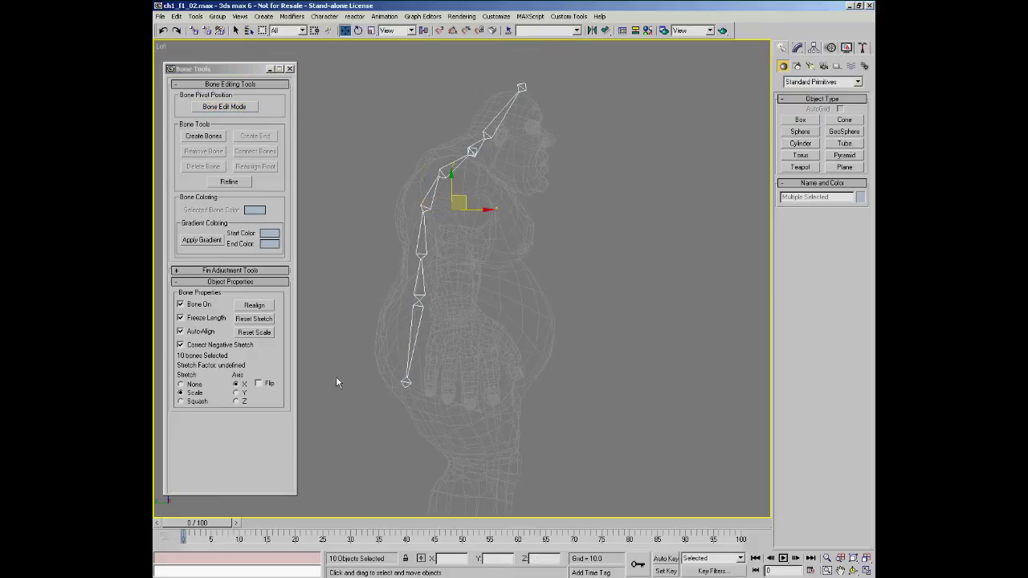
pyautogui.click(256, 319)
# Step: Reset the scale of all selected bones in the chain
pyautogui.keyDown('alt'); pyautogui.moveTo(585, 121); pyautogui.dragTo(415, 330, button='middle'); pyautogui.keyUp('alt')
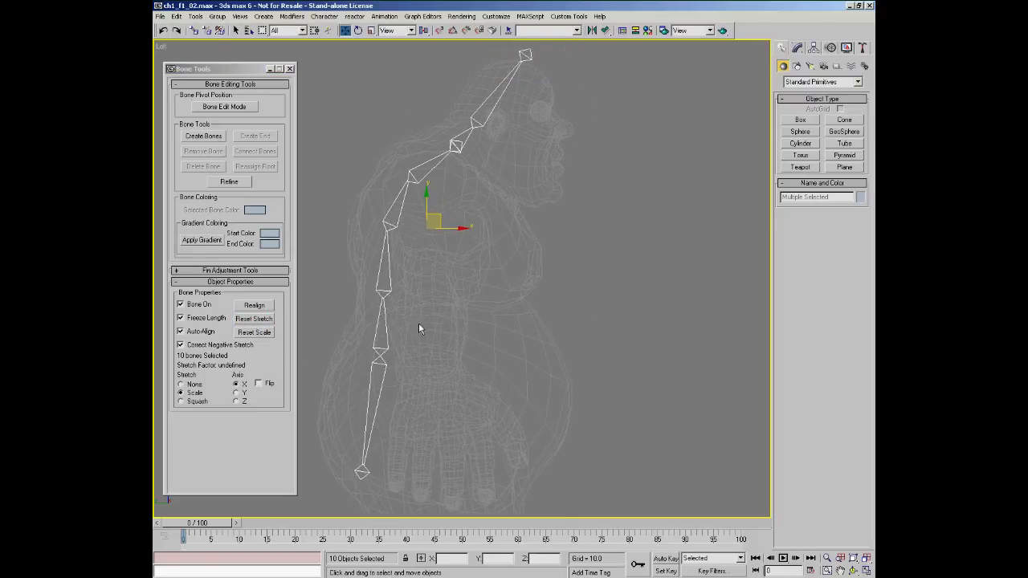
pyautogui.hotkey('alt', 'z')
pyautogui.moveTo(414, 330); pyautogui.dragTo(420, 314)
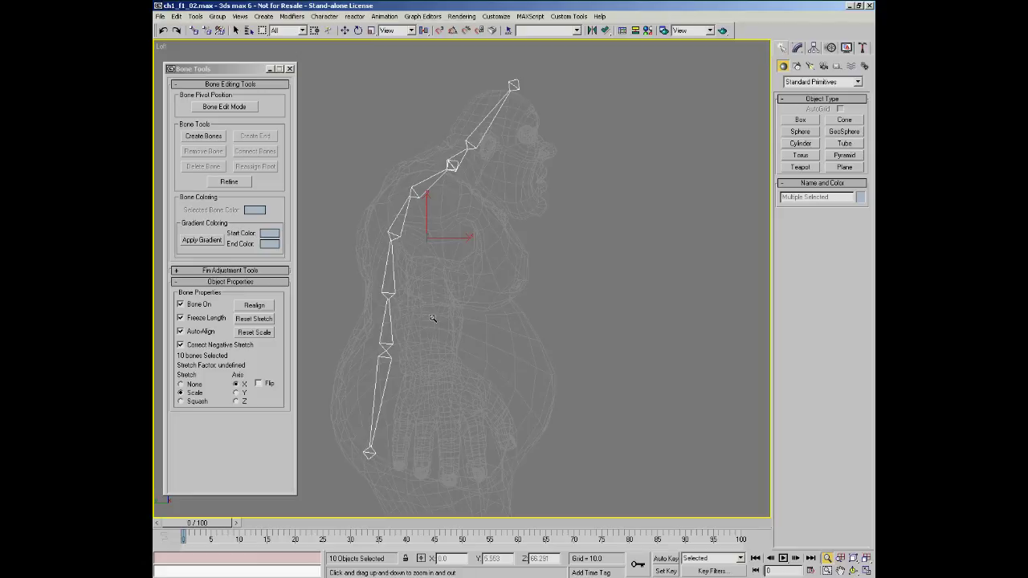
pyautogui.press('w')
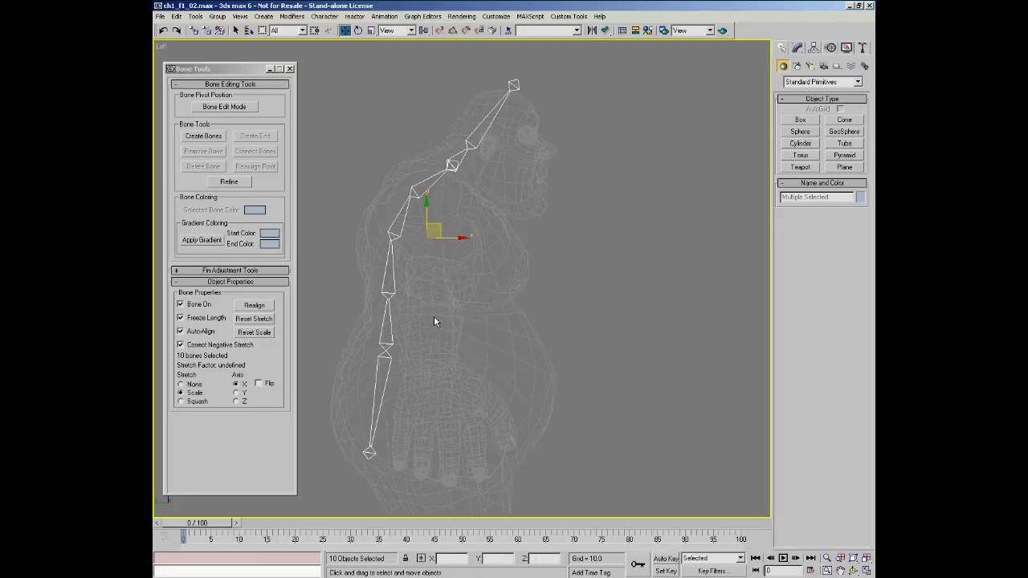
pyautogui.click(259, 336)
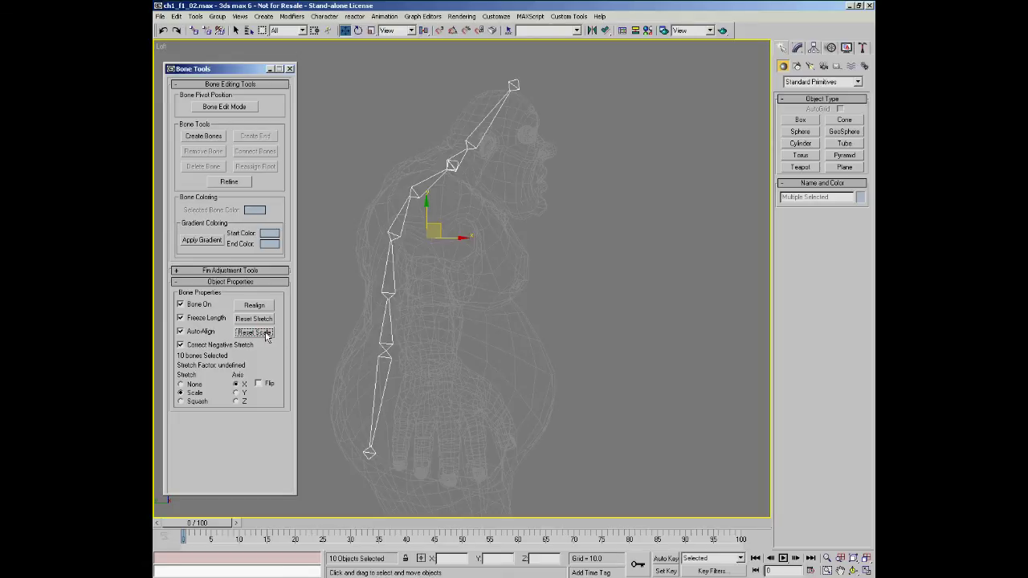